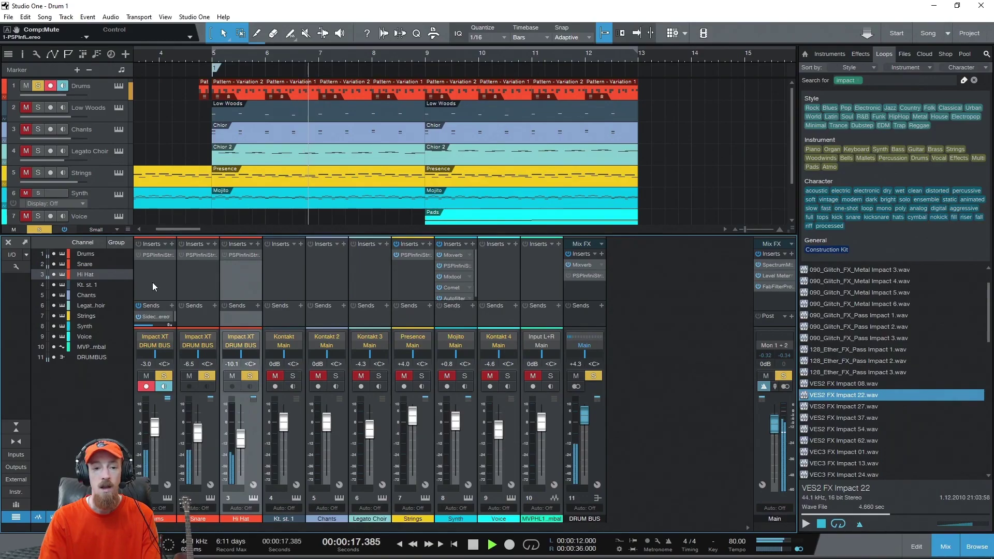
Play the soloed drums and the full mix, comparing the sound with the drum channels' inserts enabled and bypassed
key(space)
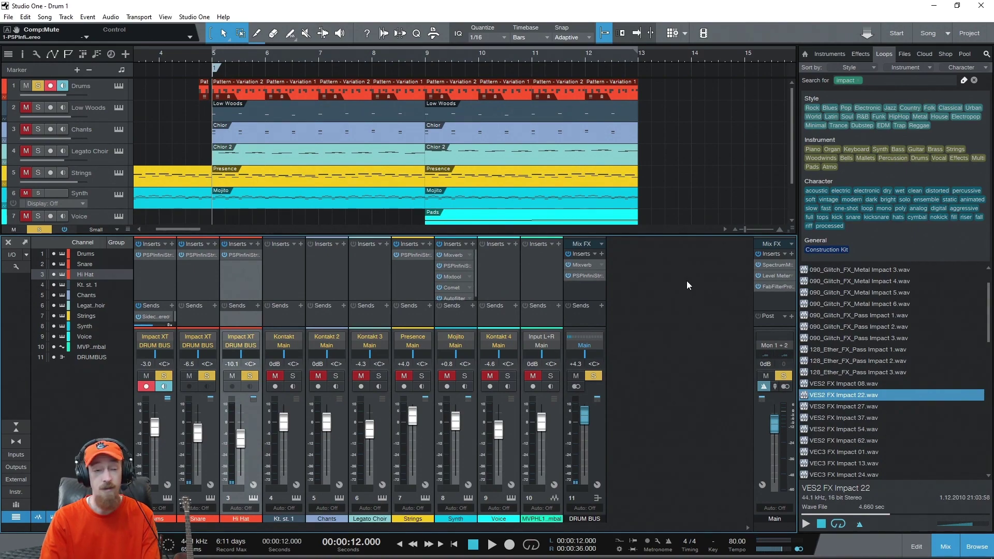
key(space)
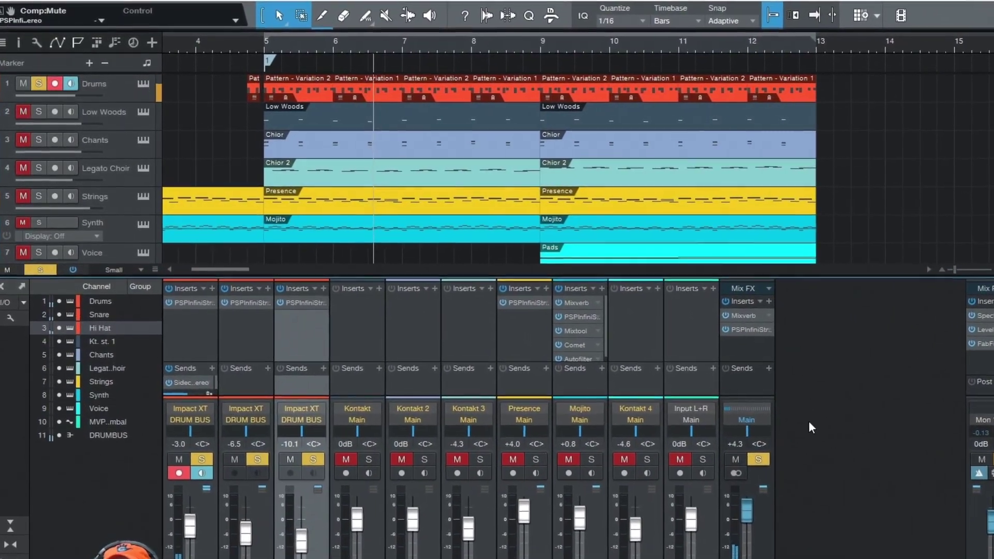
click(394, 430)
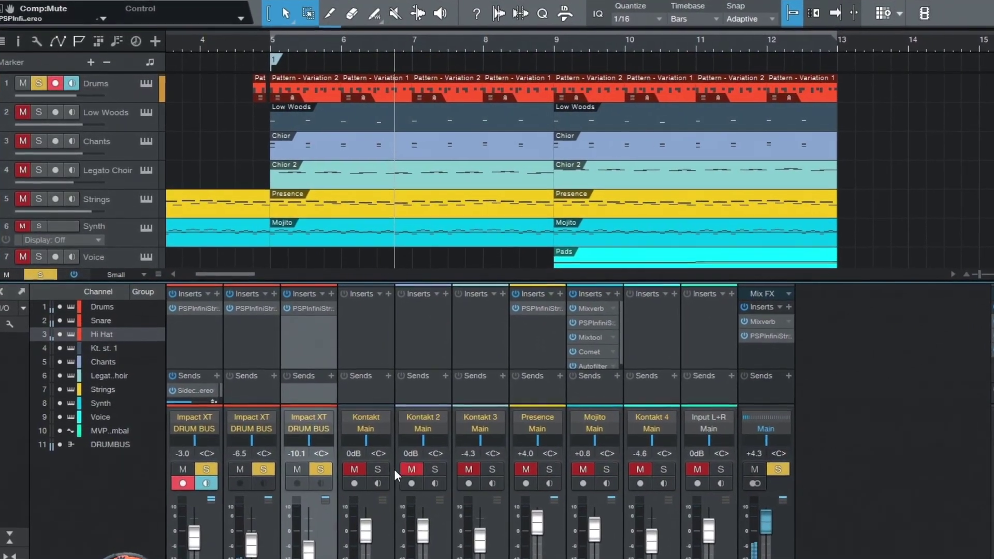
click(373, 431)
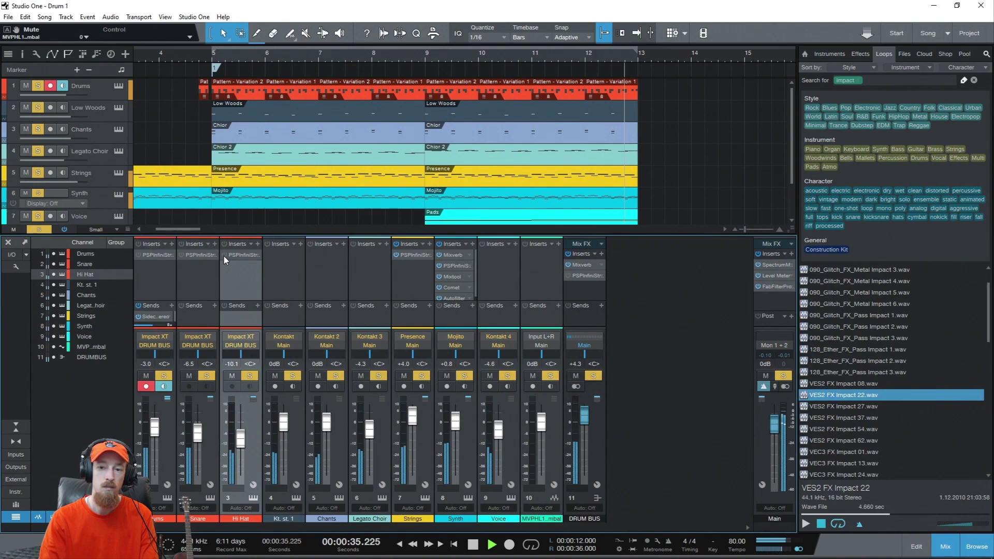
key(space)
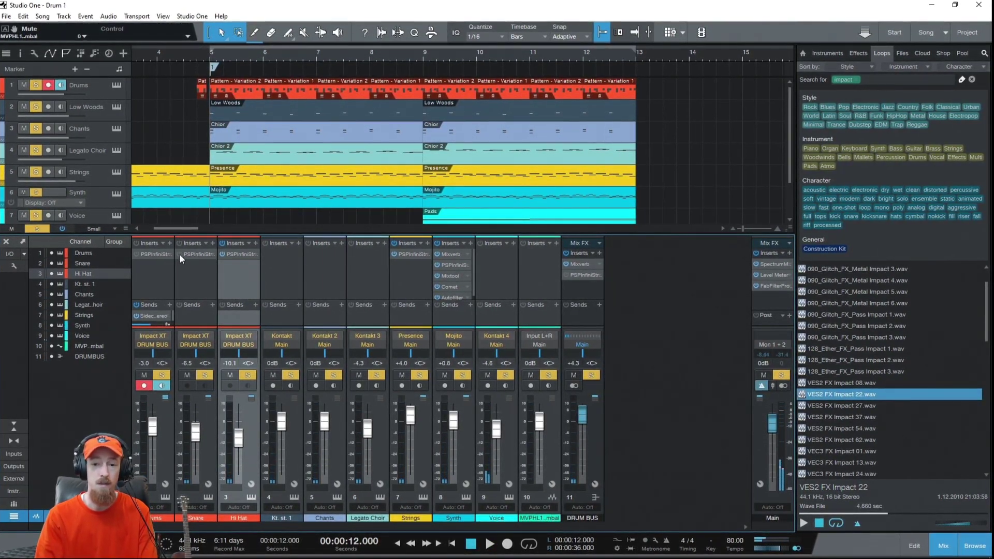
Re-enable the PSP InfiniStrip insert on the drum bus and select the drum bus, Hi Hat, Snare and Drums channels in turn
click(565, 275)
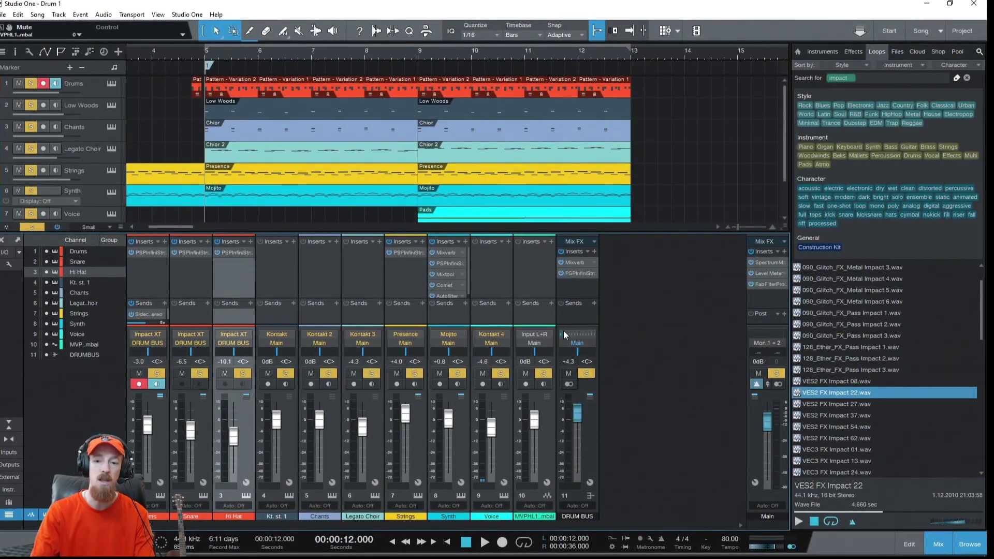
click(572, 282)
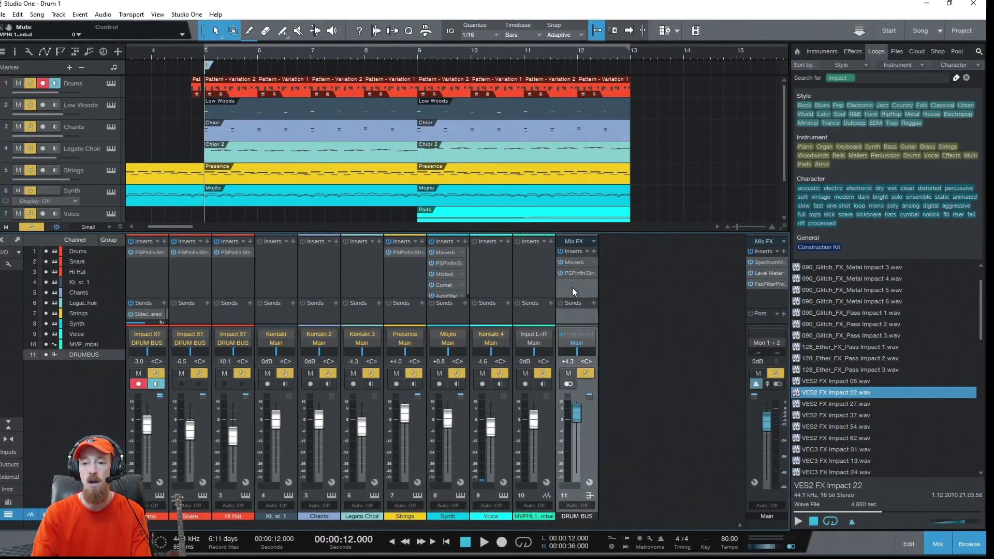
click(219, 284)
click(188, 272)
click(134, 275)
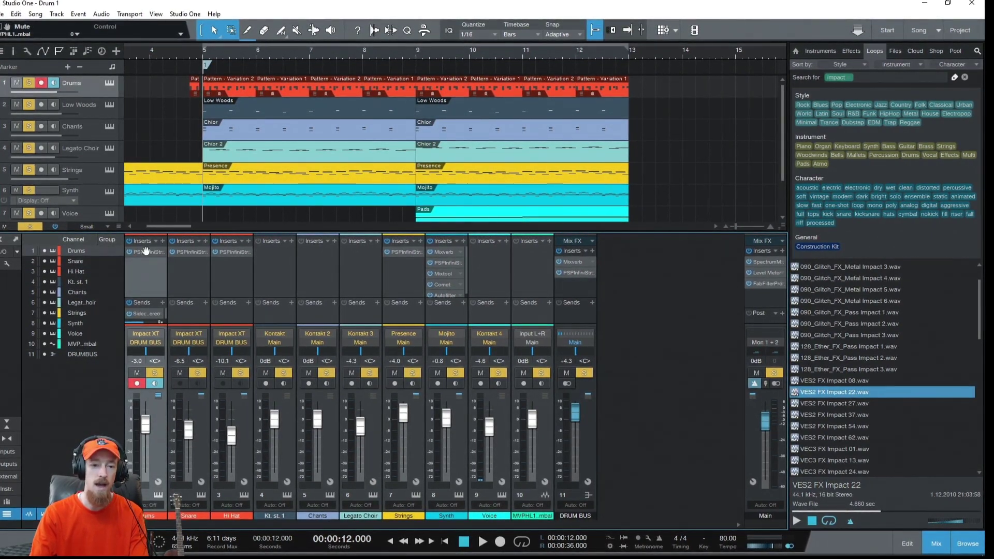
Open the PSP InfiniStrip on the Drums channel, look through its drum preset list and close the plug-in
double_click(144, 253)
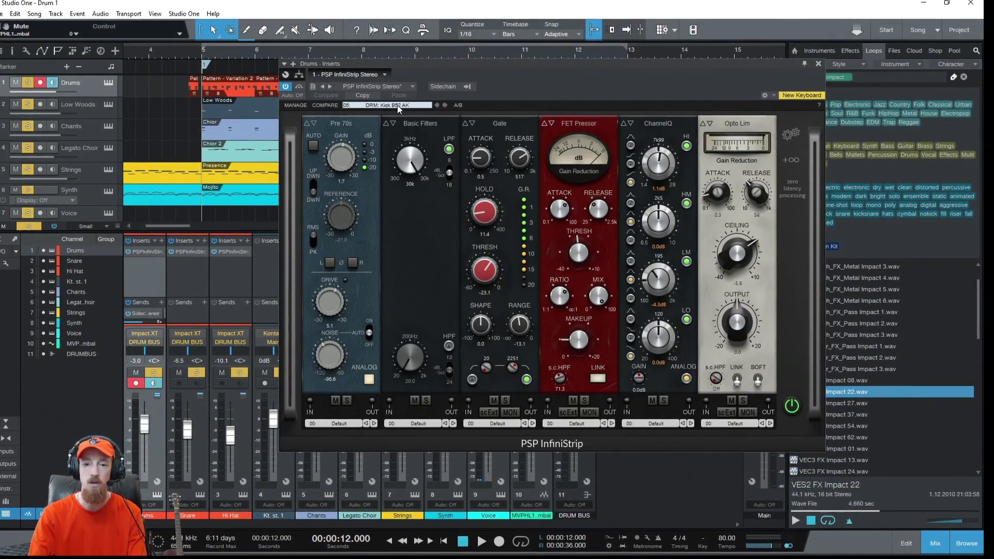
click(399, 106)
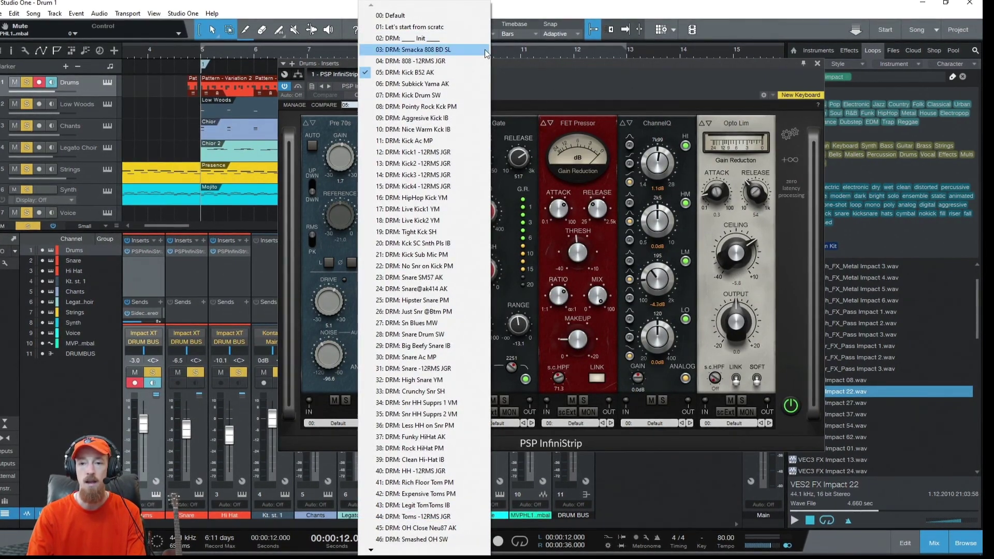
click(424, 50)
click(817, 63)
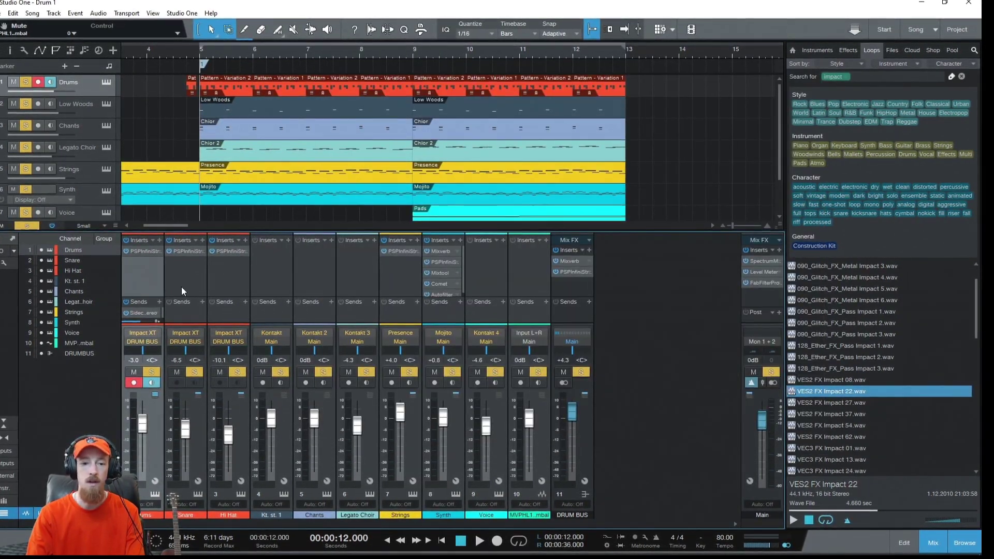
Open the Mixverb on the drum bus and examine its Mix setting
click(583, 283)
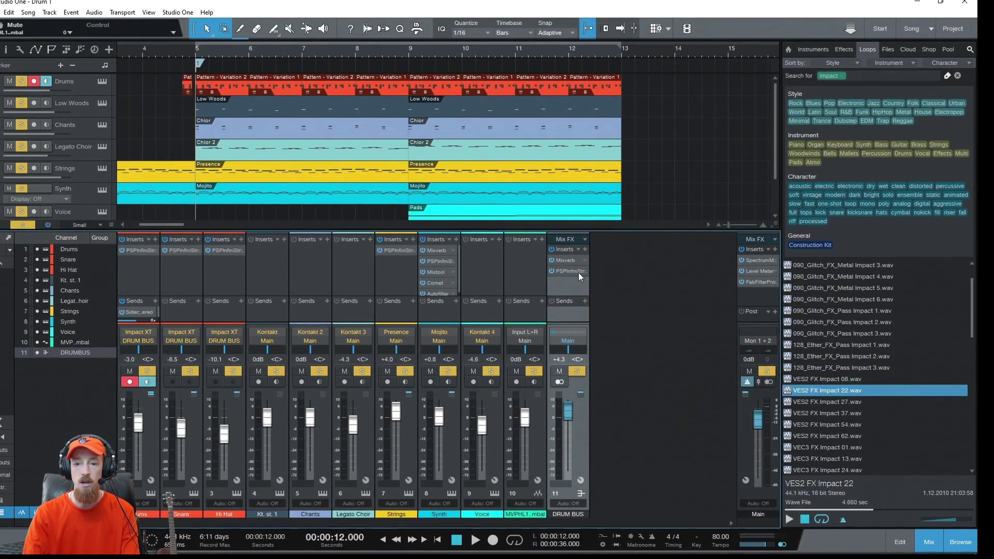
click(564, 260)
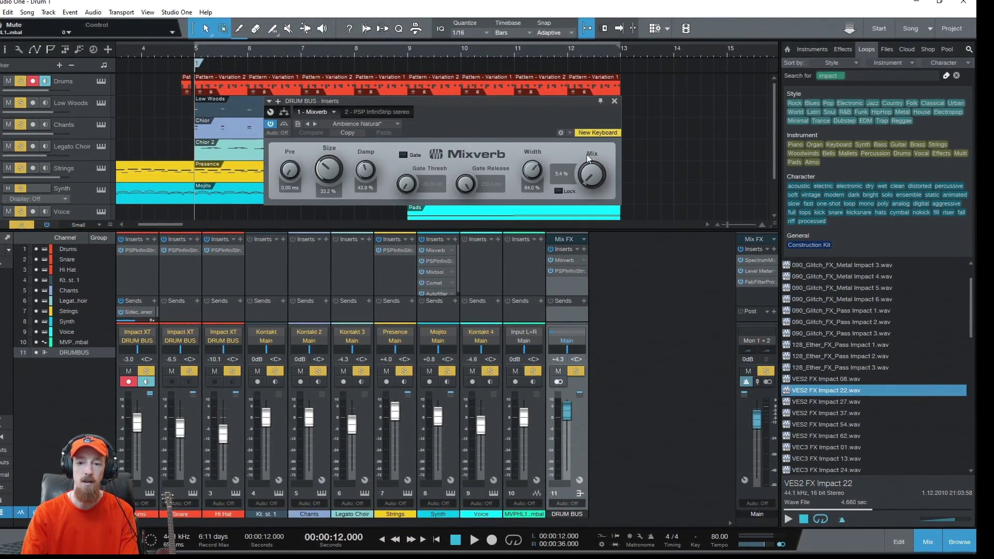
click(614, 100)
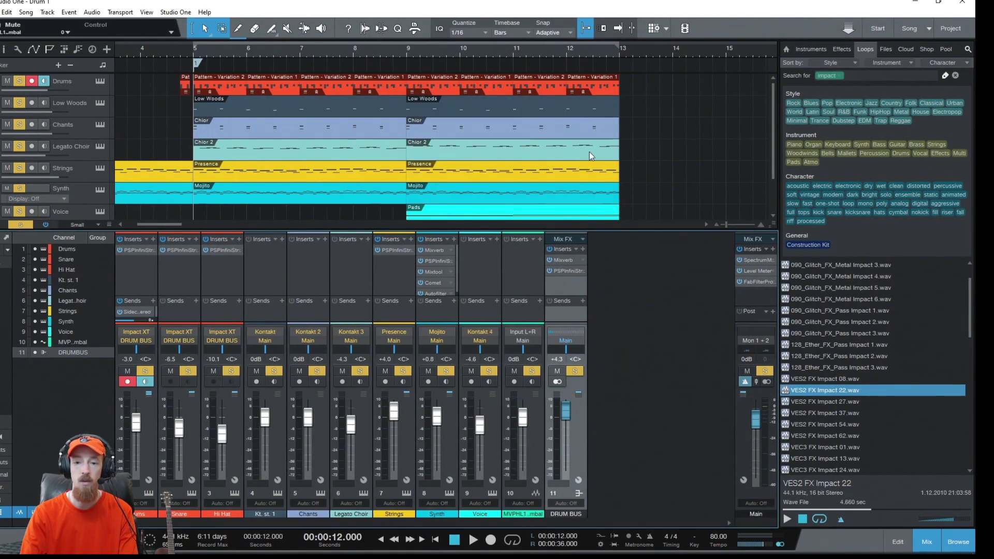
Solo the drum bus and compare the drums with its Mixverb bypassed and re-enabled
click(575, 372)
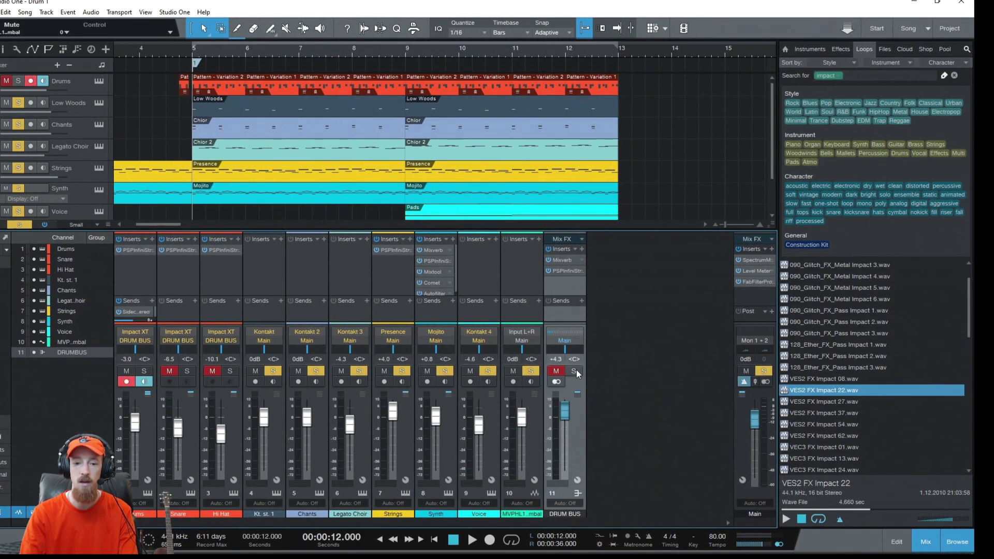
click(575, 371)
click(547, 260)
key(space)
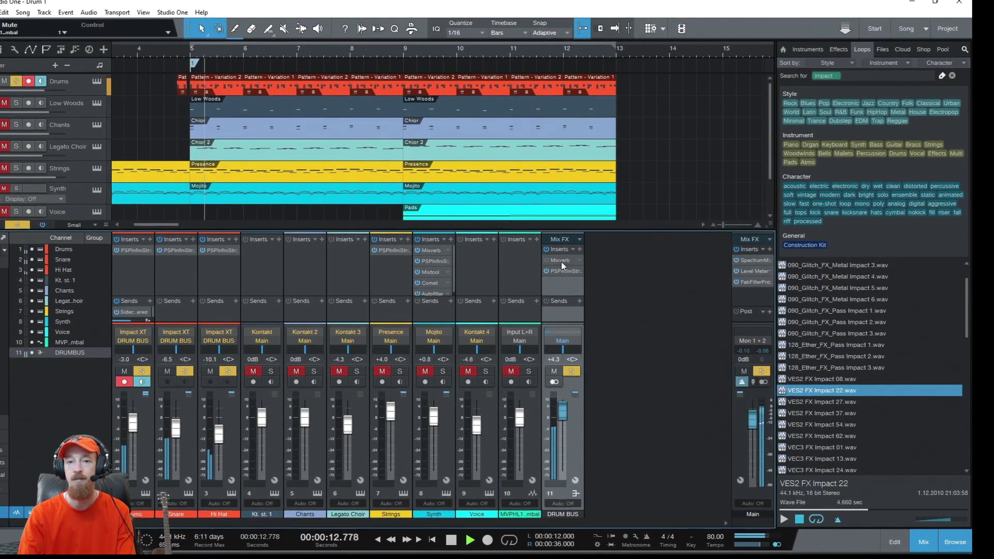
key(space)
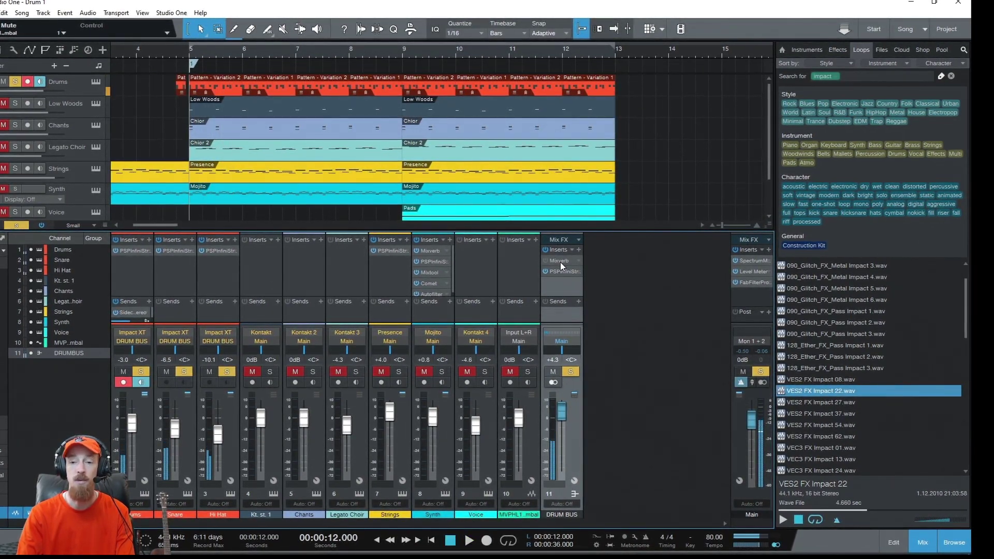
click(546, 261)
key(space)
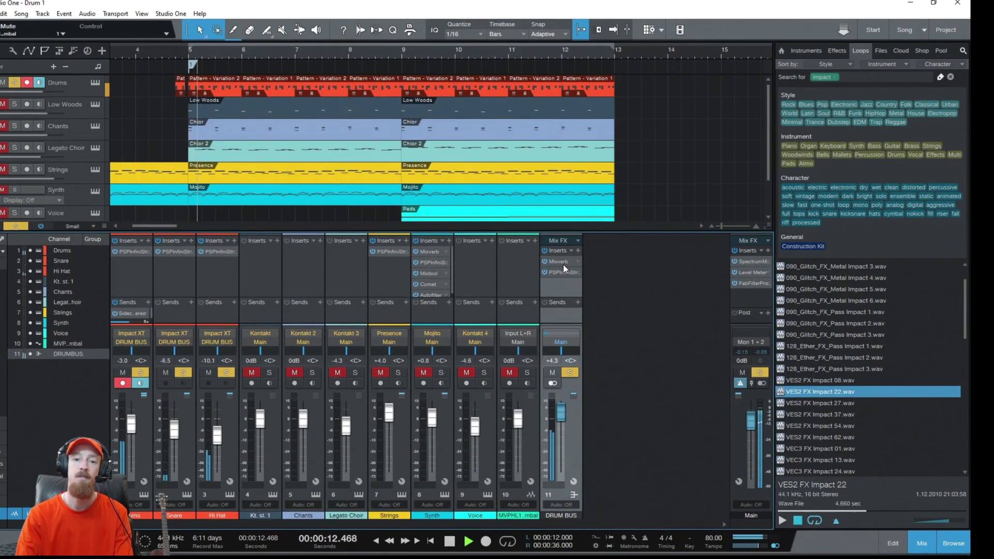
key(space)
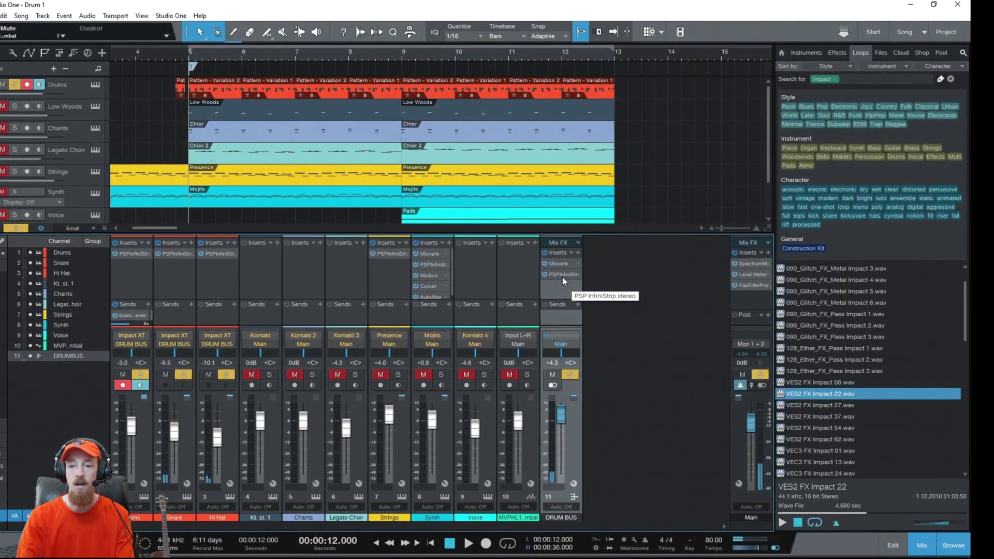
In the drum bus's PSP InfiniStrip, sweep the VCA Pressor's side-chain high-pass filter up to 1k during playback and set it to 158
double_click(561, 274)
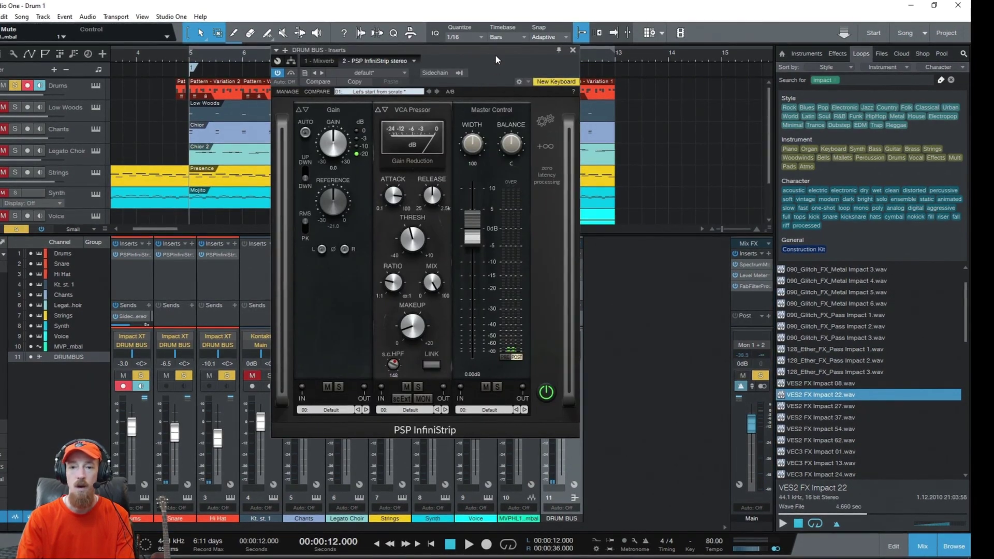
drag(496, 47, 456, 47)
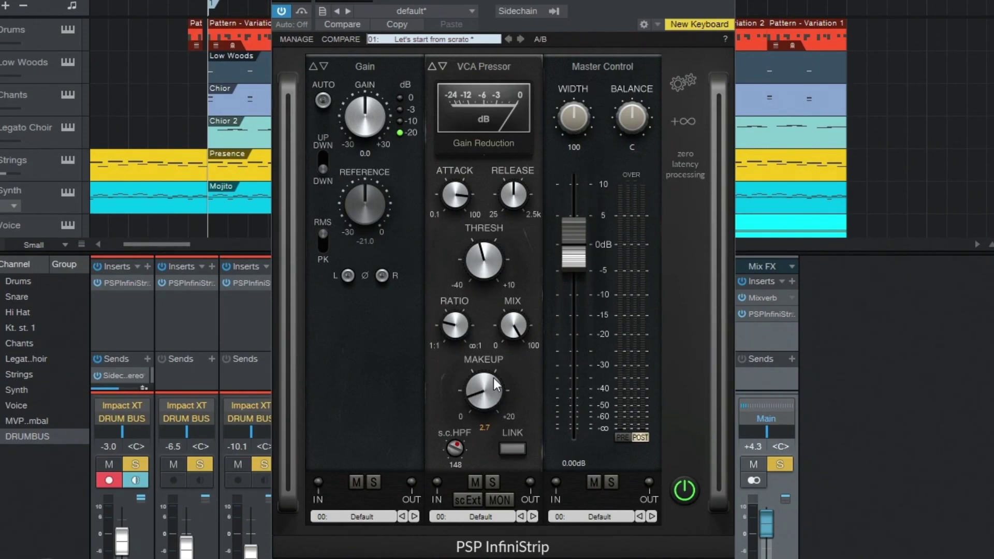
key(space)
drag(454, 448, 459, 290)
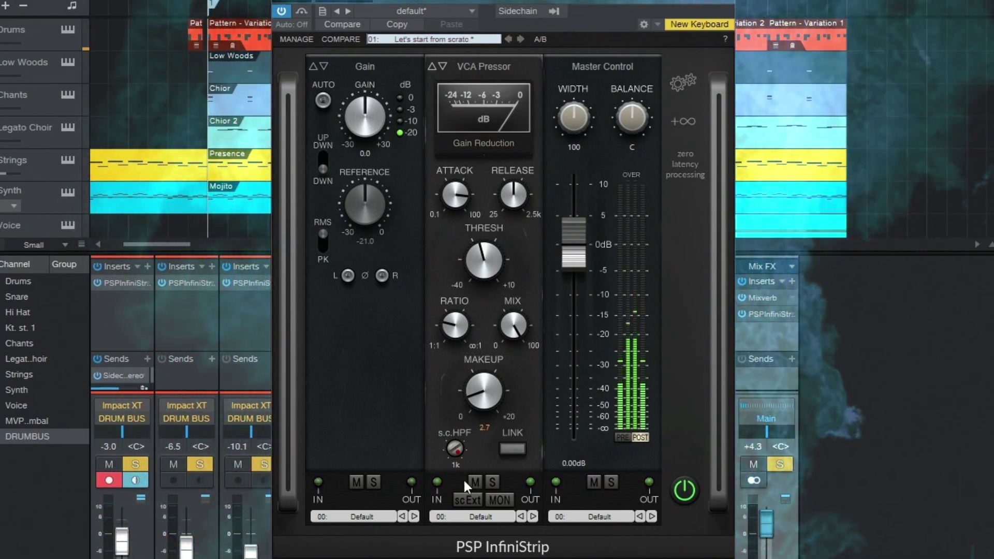
drag(463, 541, 468, 558)
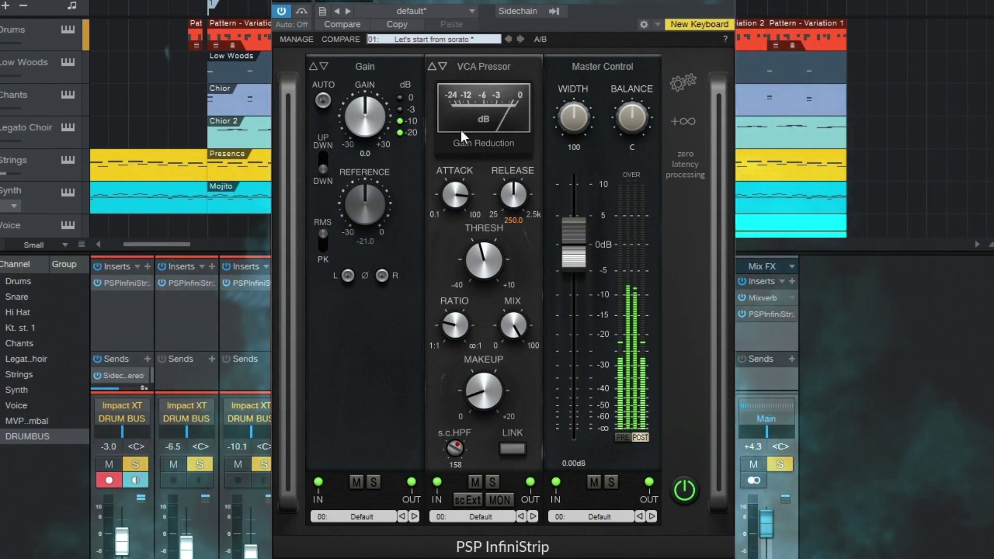
mouse_move(455, 449)
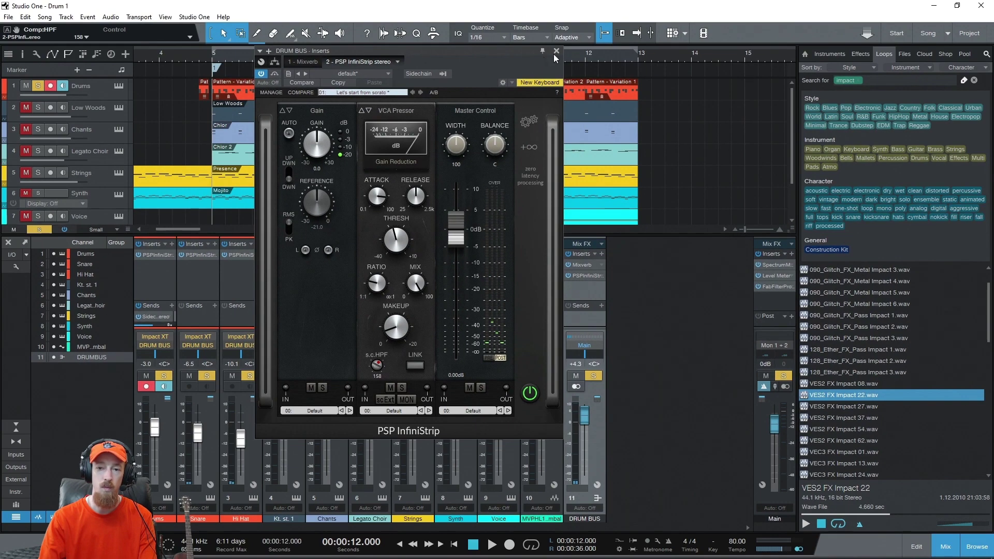
Close the plug-in and compare the drums with all drum bus inserts bypassed and re-enabled
click(777, 316)
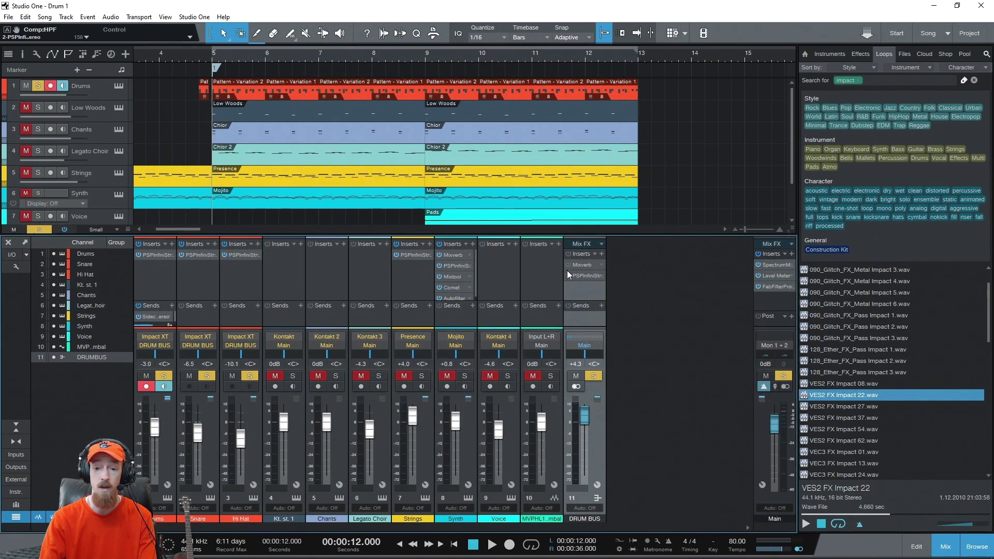
key(space)
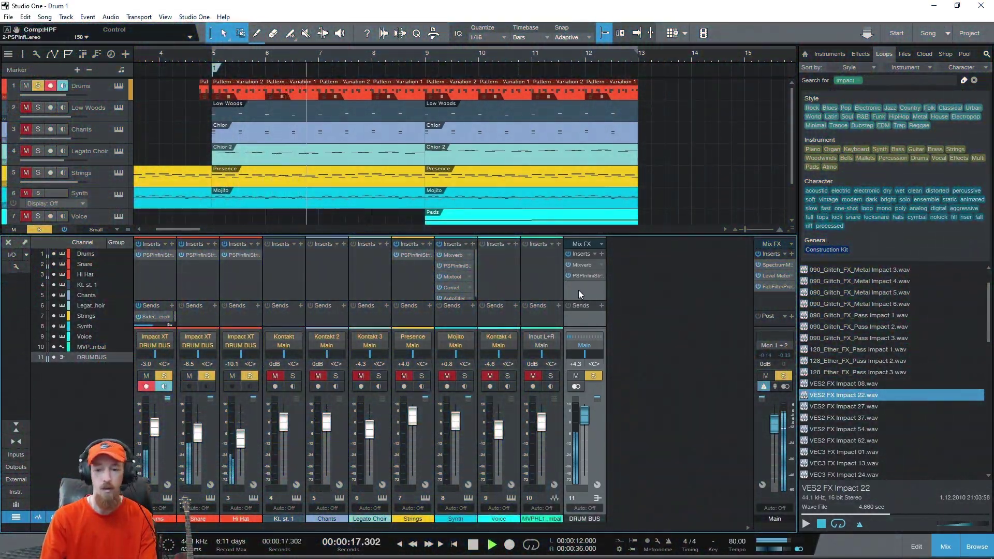
key(space)
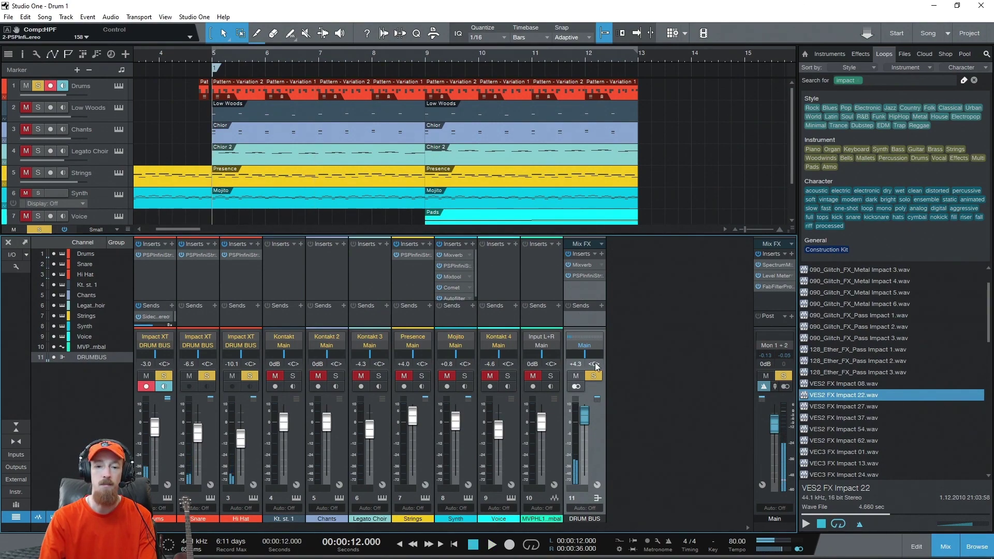
Open the PSP InfiniStrip on the Drums channel and reposition its window to examine all of its modules
click(158, 294)
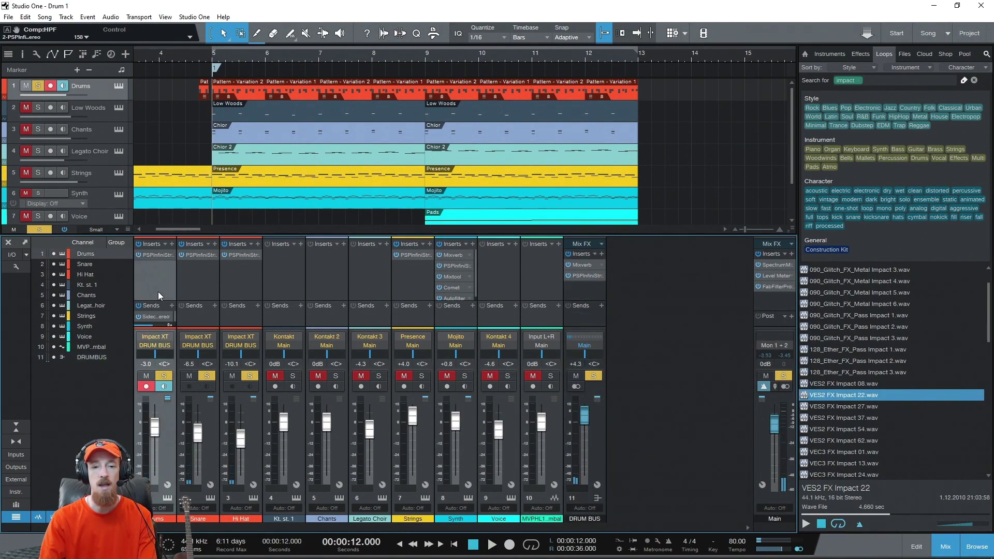
click(156, 253)
drag(631, 67, 582, 58)
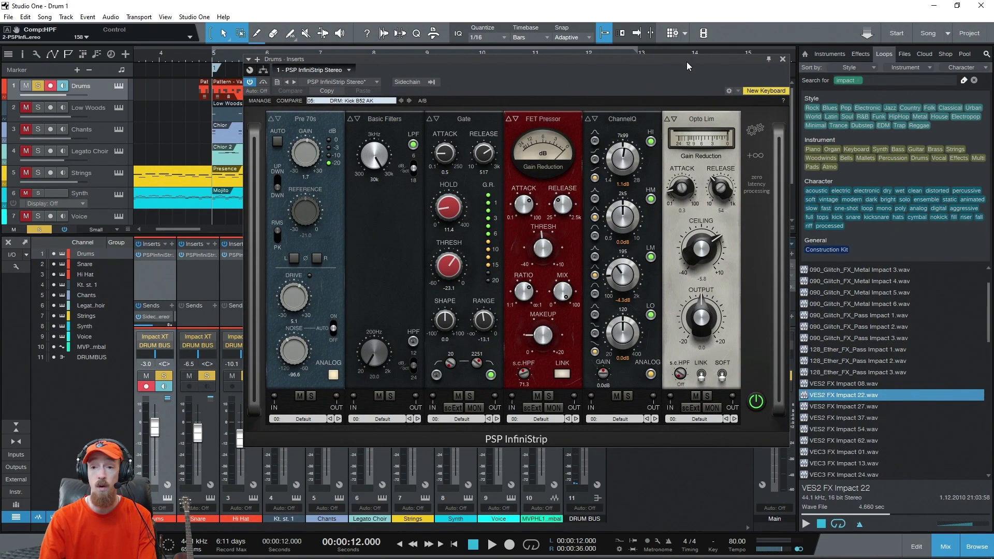
drag(679, 61, 688, 58)
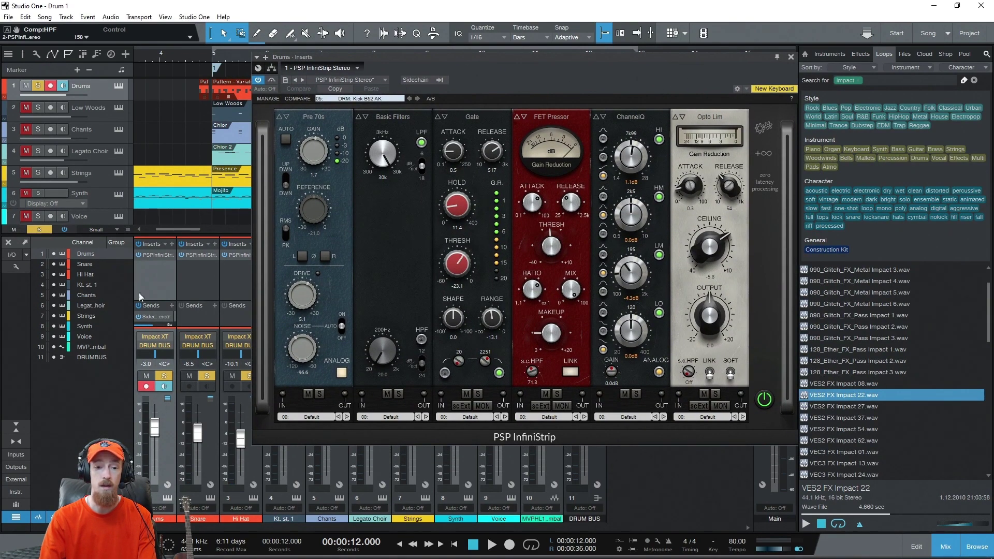
Play the drums with the Drums channel's PSP InfiniStrip bypassed and re-enabled, and bypass the Mixverb on the drum bus
click(137, 255)
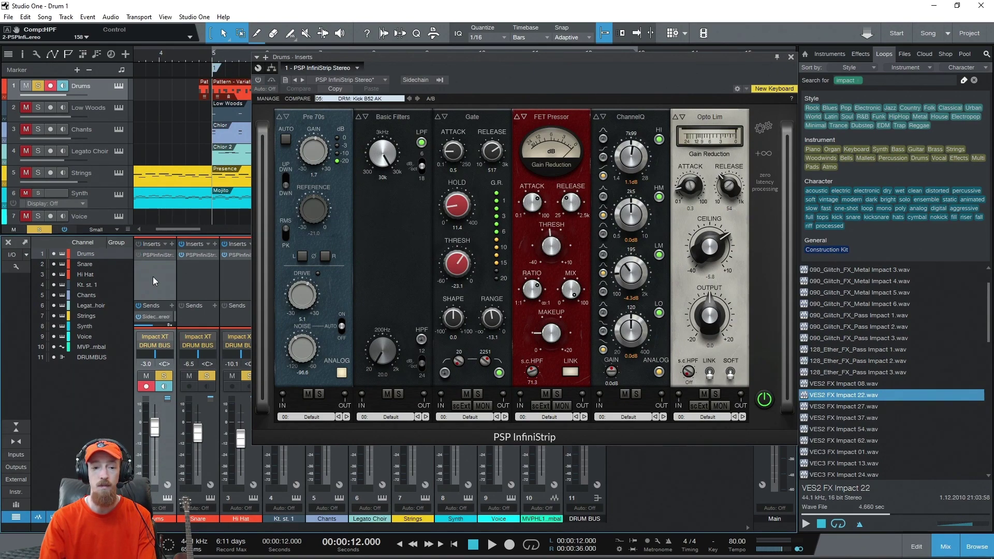
click(156, 256)
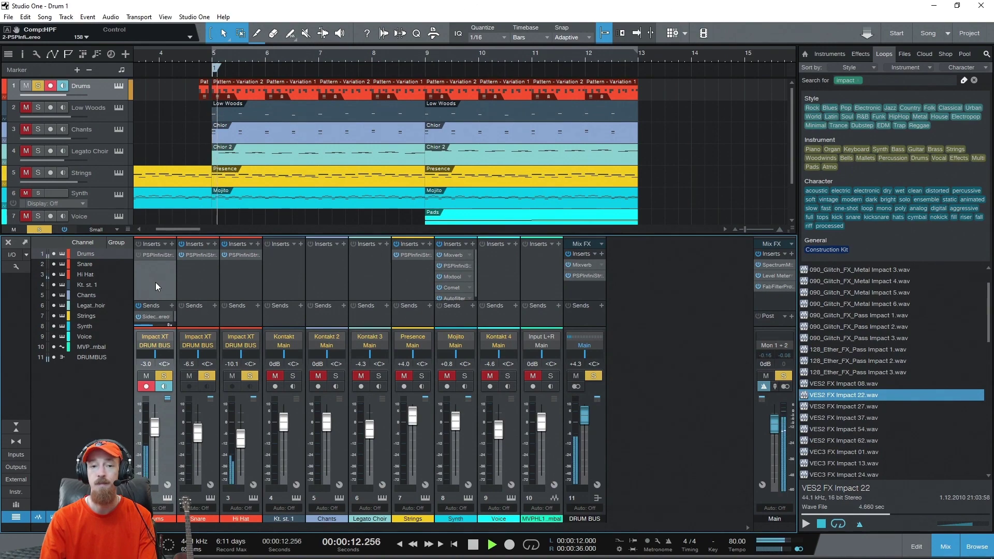
key(space)
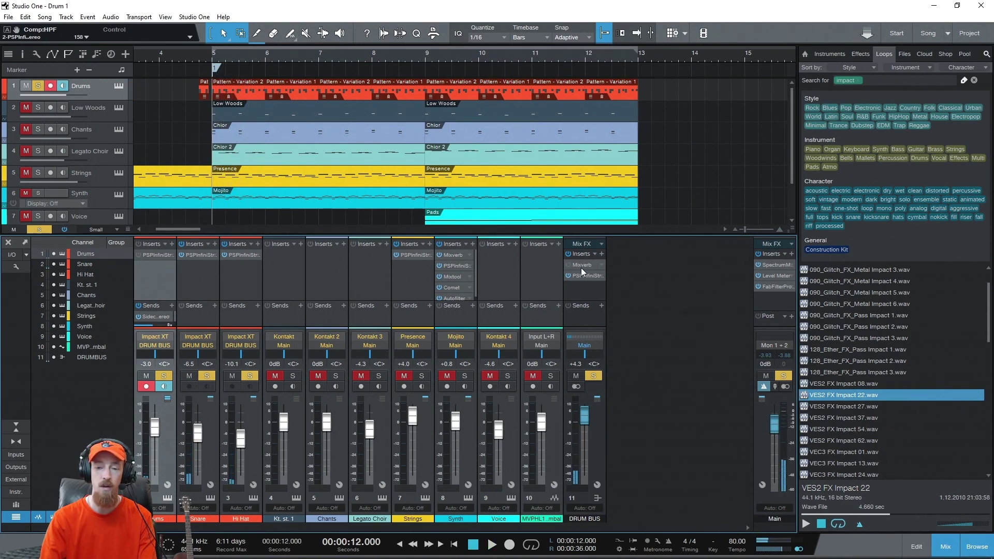
key(space)
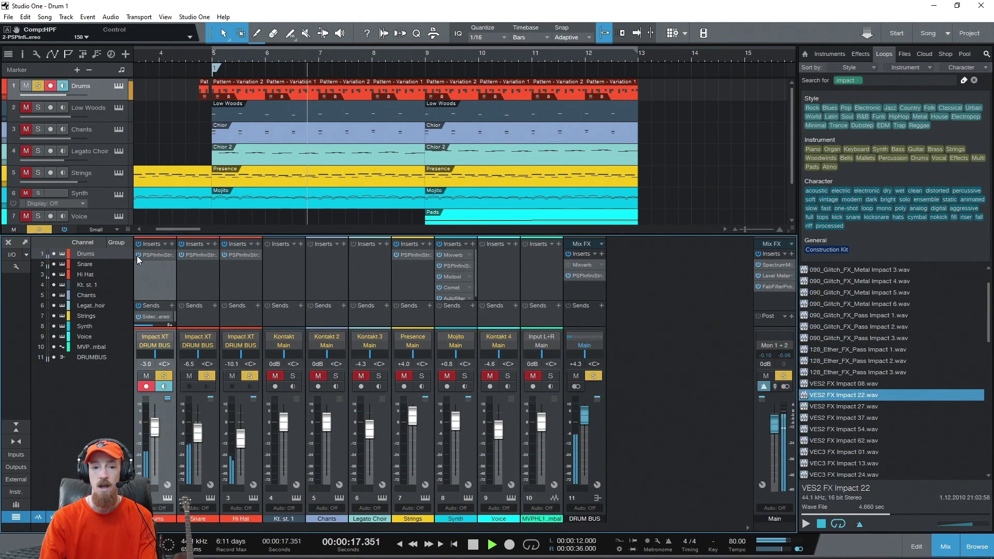
key(space)
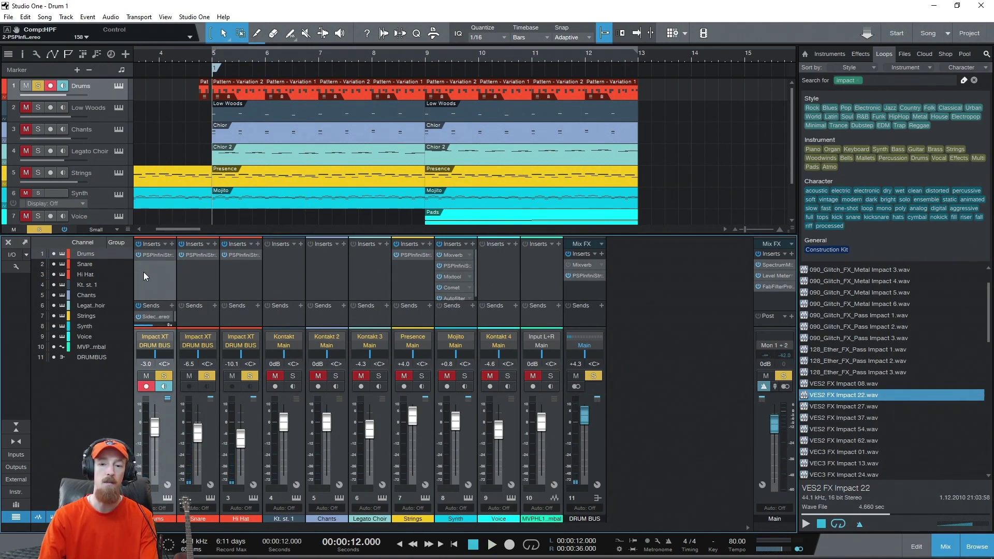
Re-enable the Mixverb on the drum bus and play the drums through it
click(567, 266)
key(space)
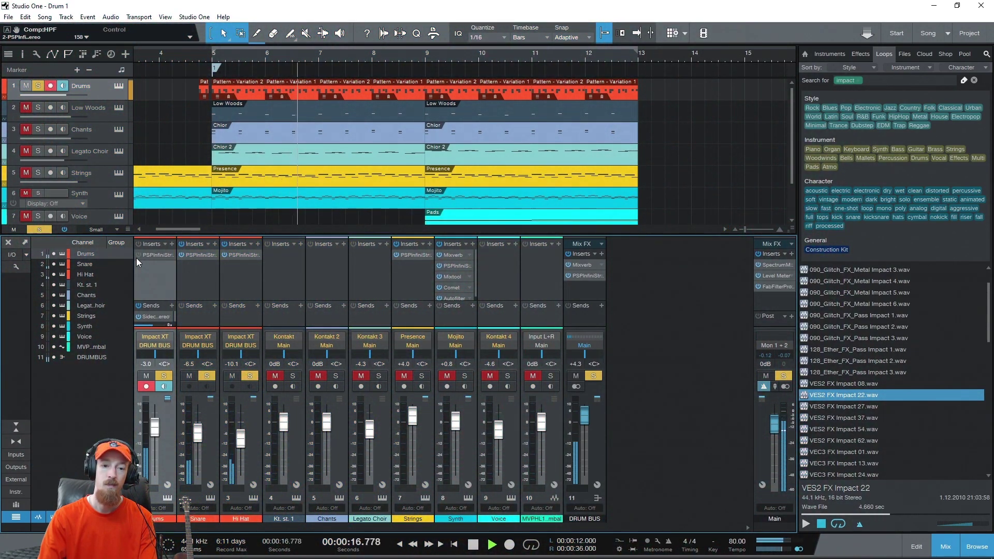
key(space)
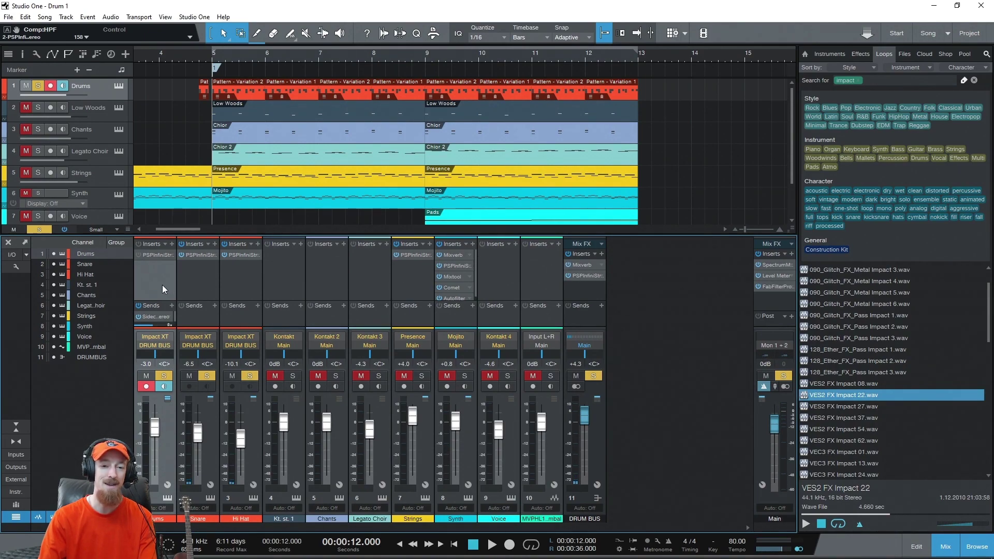
Open the Drums channel's PSP InfiniStrip, look through its drum preset list without changing the preset, and close the plug-in
click(156, 253)
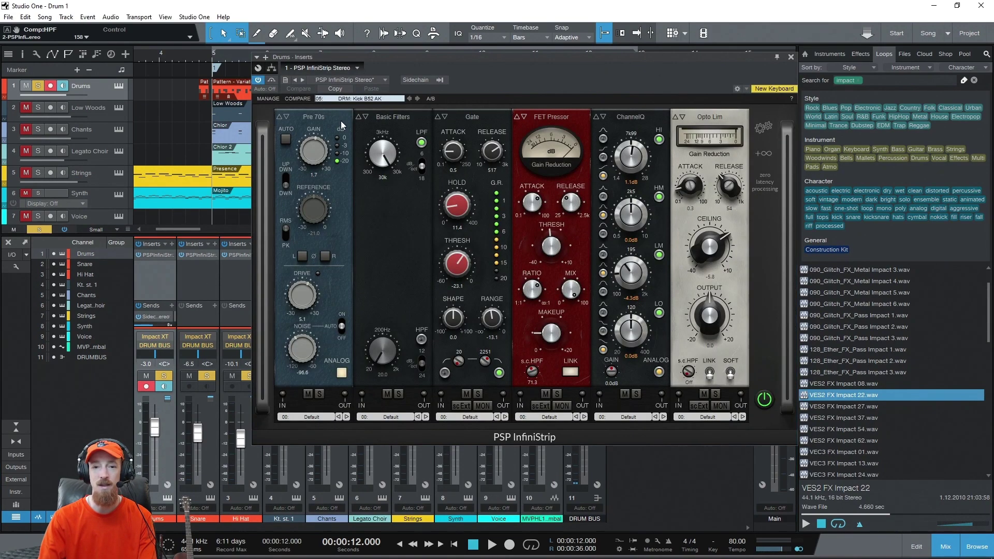
click(372, 99)
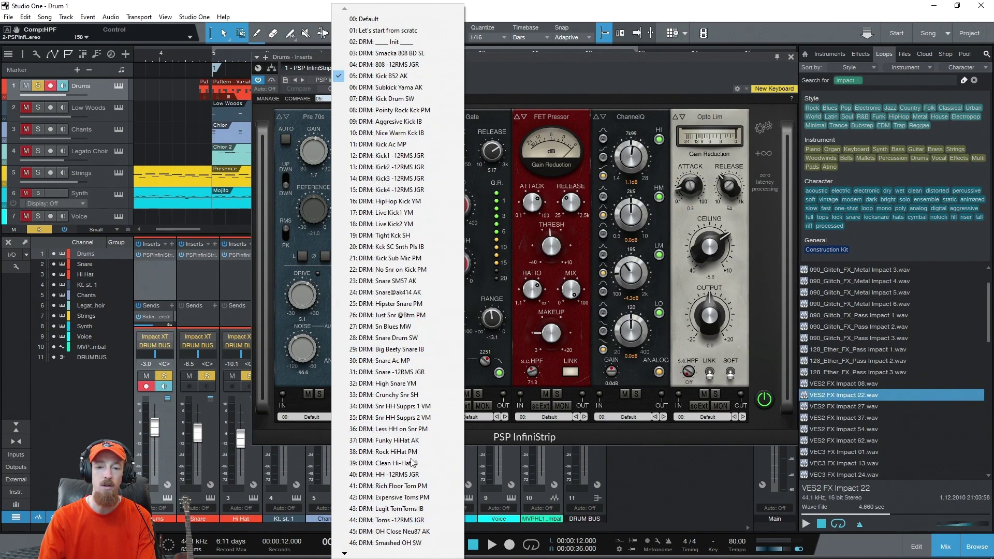
click(633, 89)
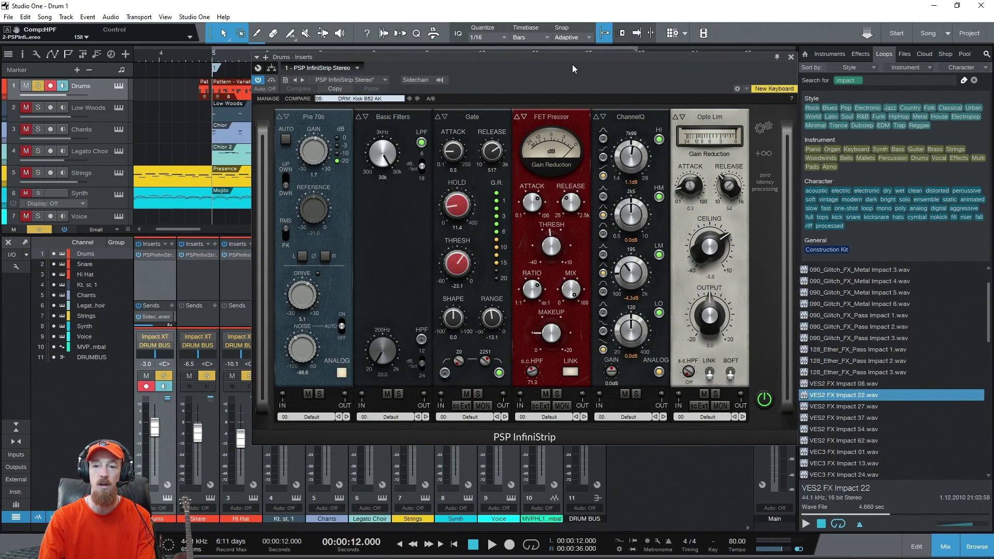
drag(633, 89, 640, 80)
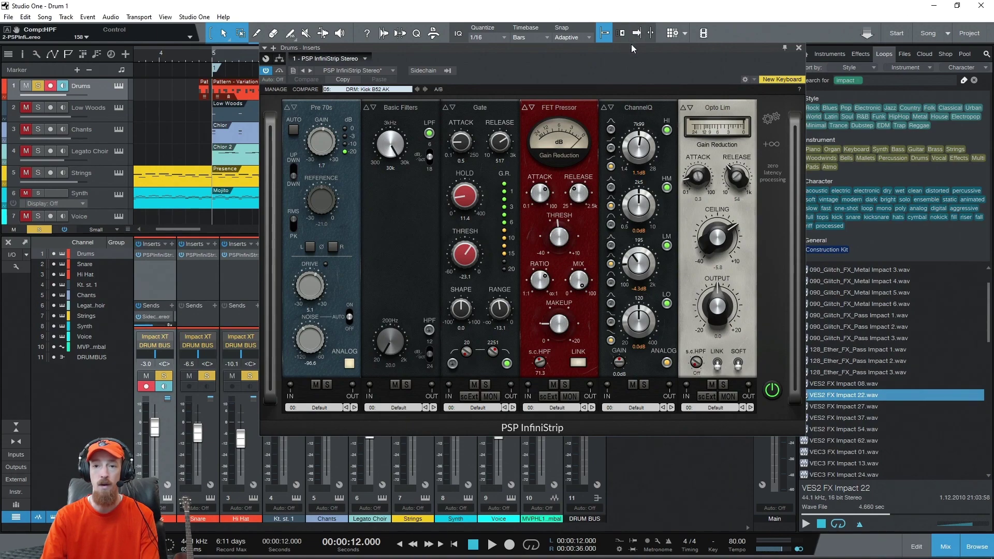
drag(629, 51, 619, 58)
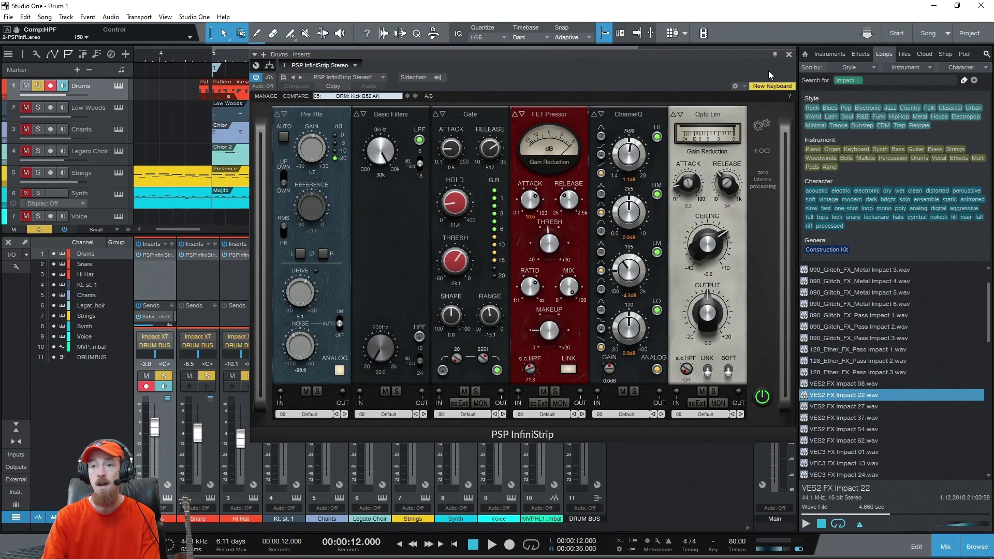
click(789, 54)
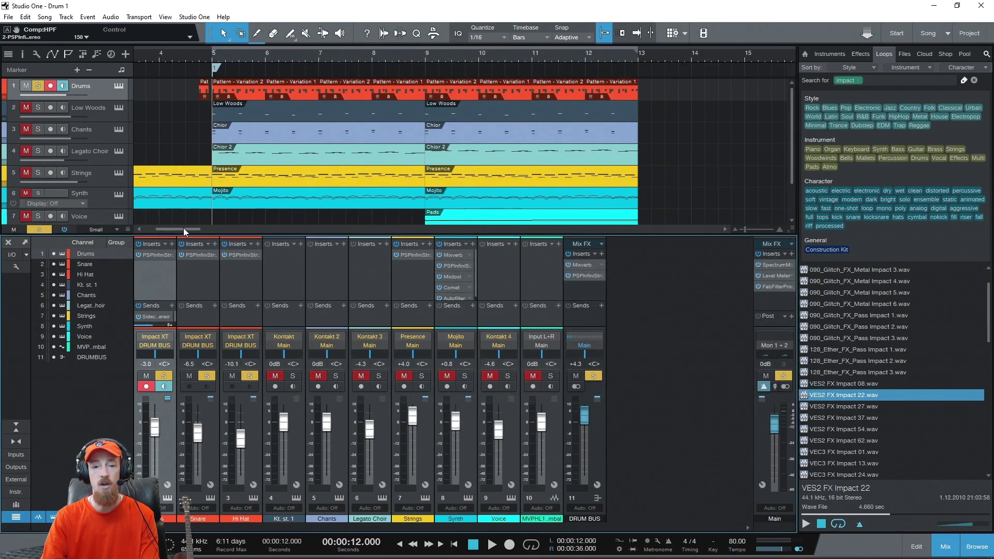
Open the PSP InfiniStrip on the Snare channel and play the drums with it bypassed
click(207, 276)
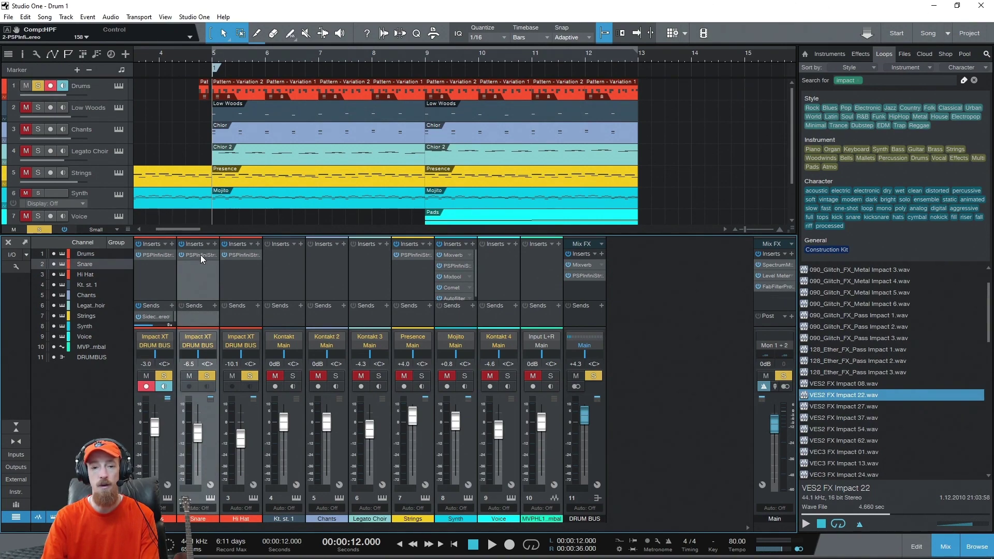
click(200, 255)
click(181, 254)
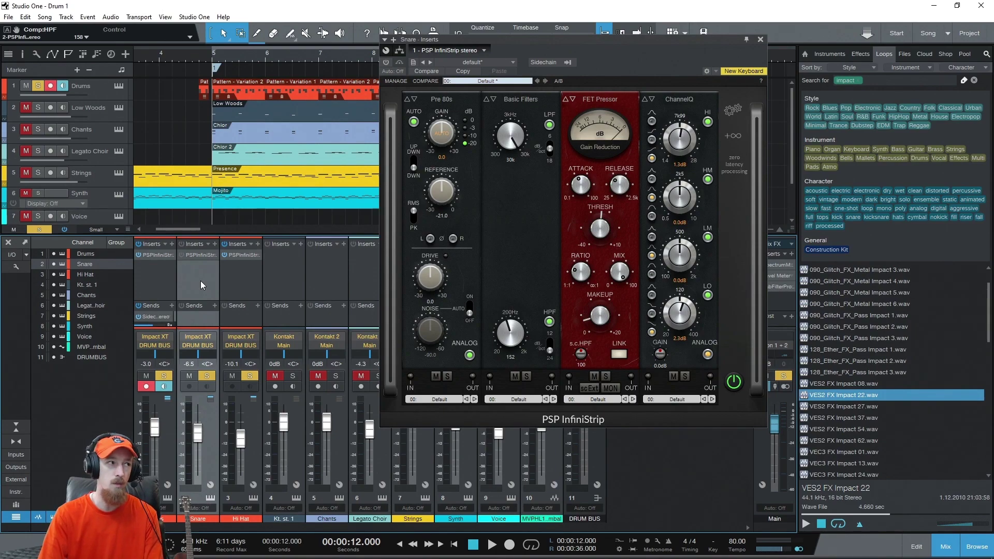
key(space)
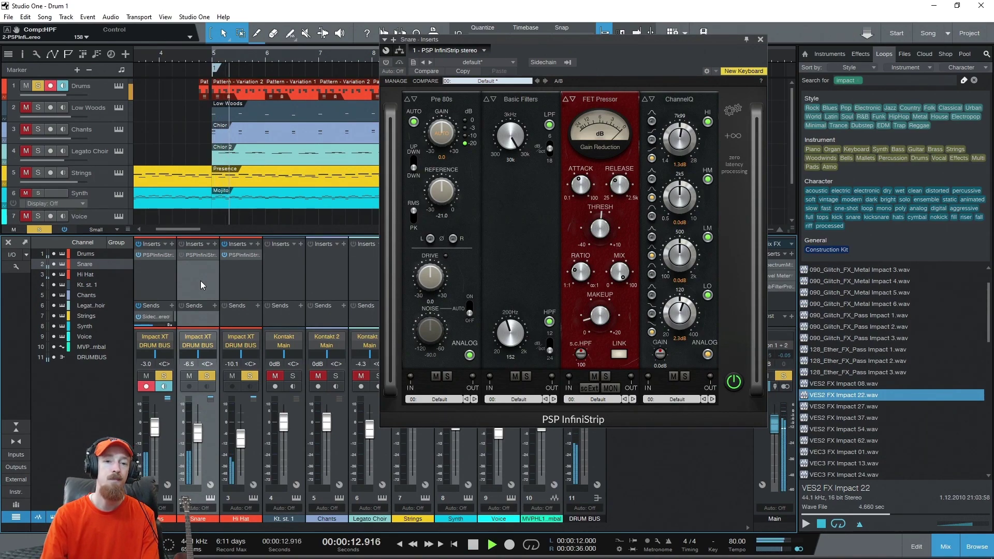
key(space)
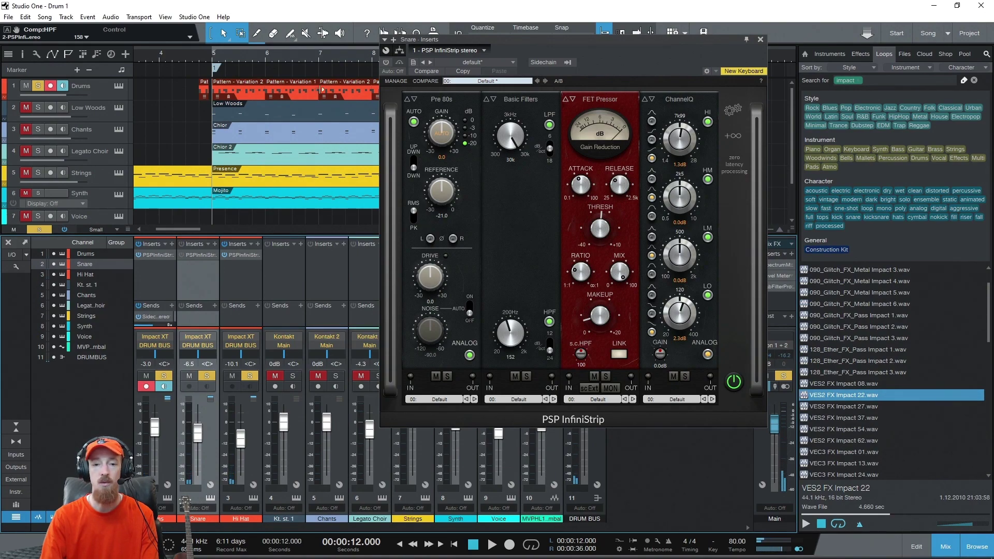
Compare the snare in playback with its PSP InfiniStrip bypassed and re-enabled, leaving the plug-in active
click(181, 254)
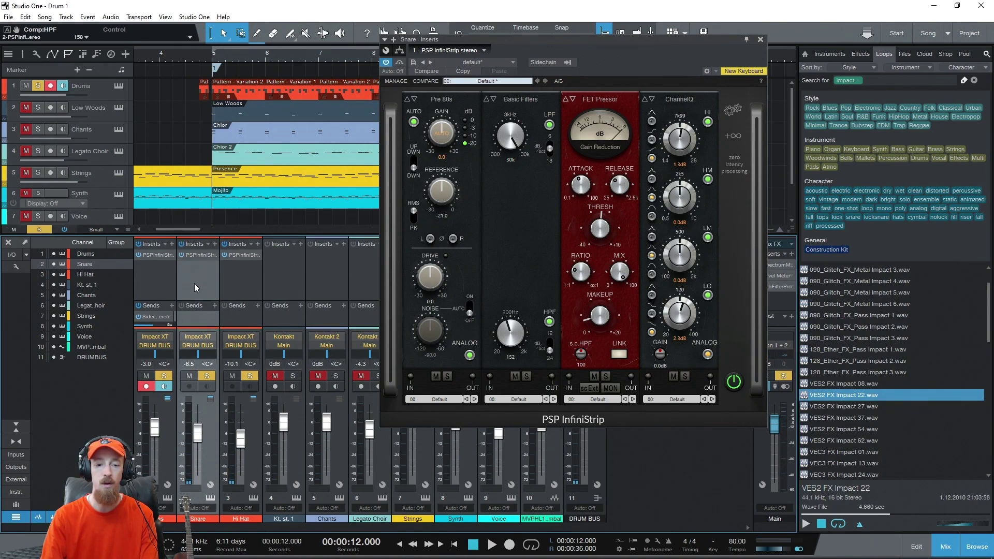
click(181, 255)
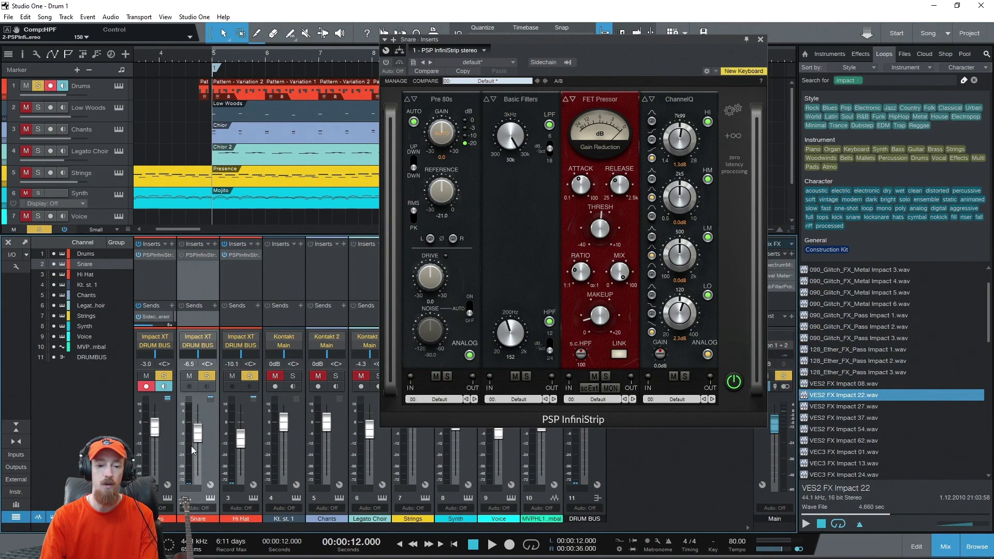
key(space)
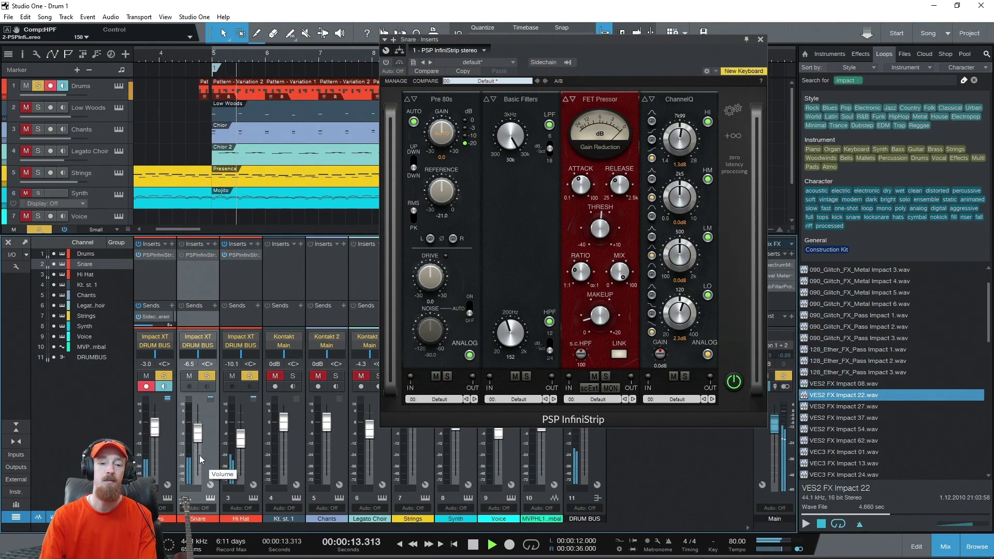
key(space)
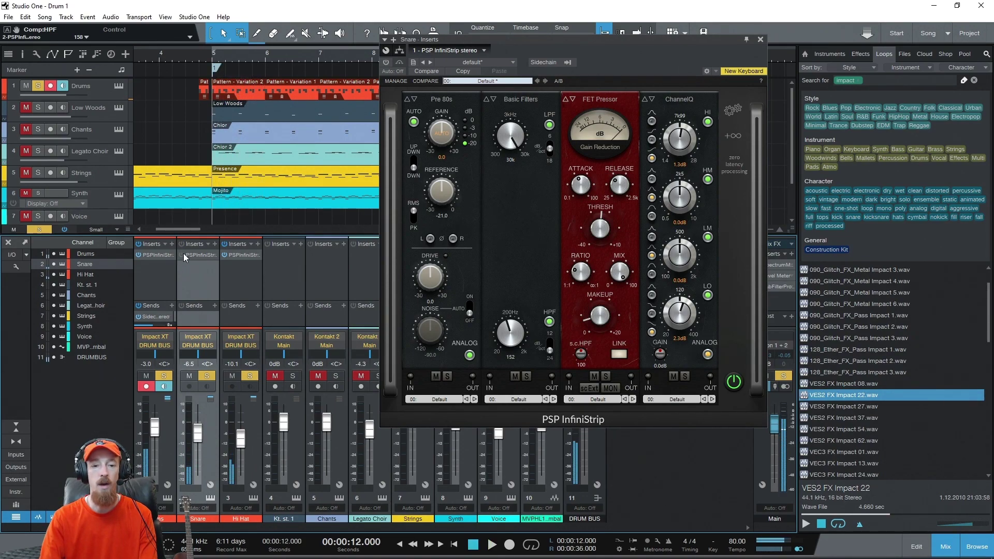
click(181, 255)
key(space)
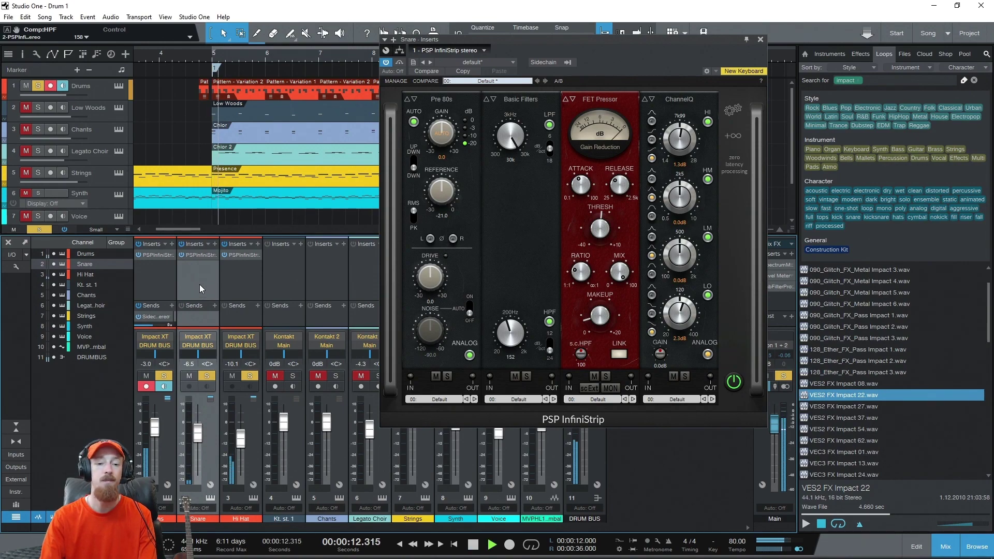
key(space)
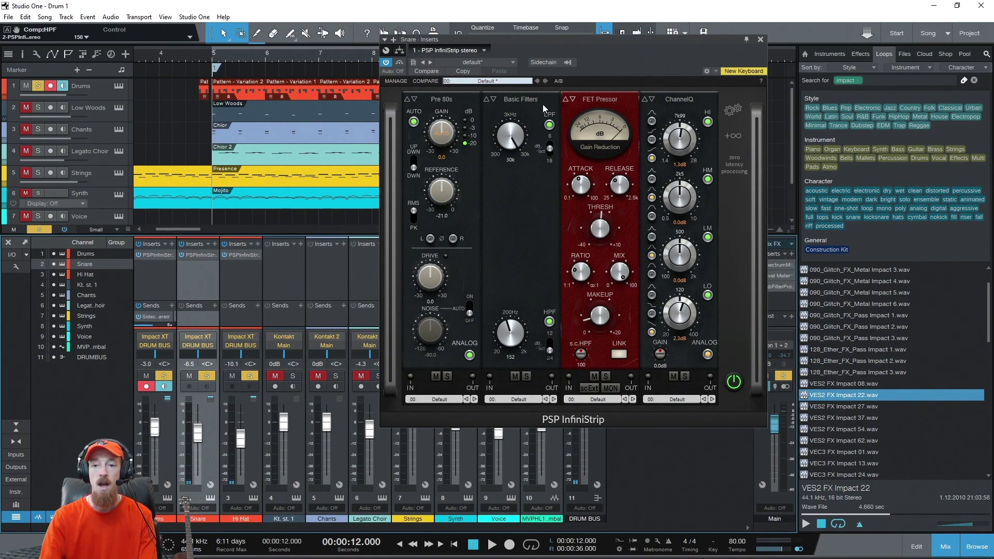
Play the drums while examining the snare FET Pressor's gain reduction meter and its threshold, makeup and ratio settings
click(611, 98)
click(610, 74)
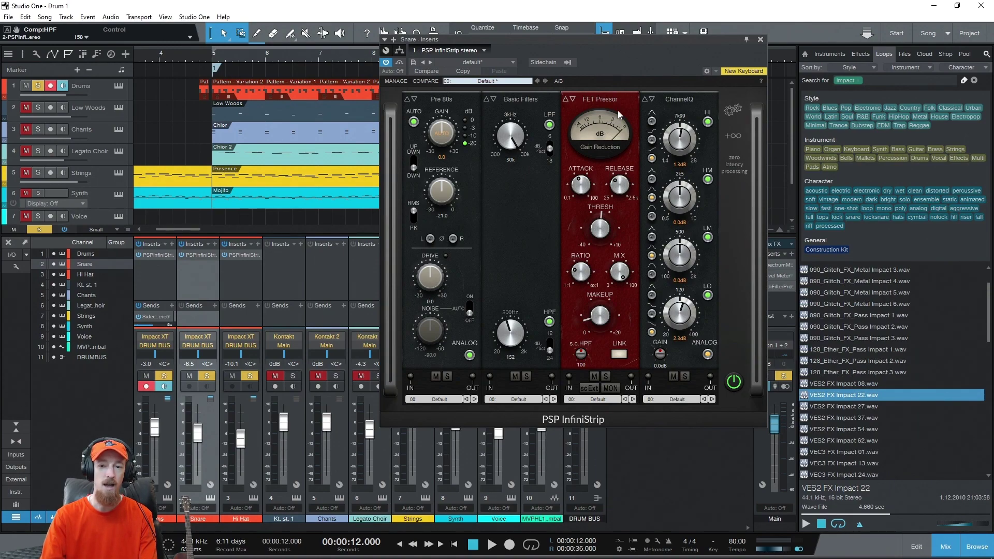
drag(602, 315, 614, 306)
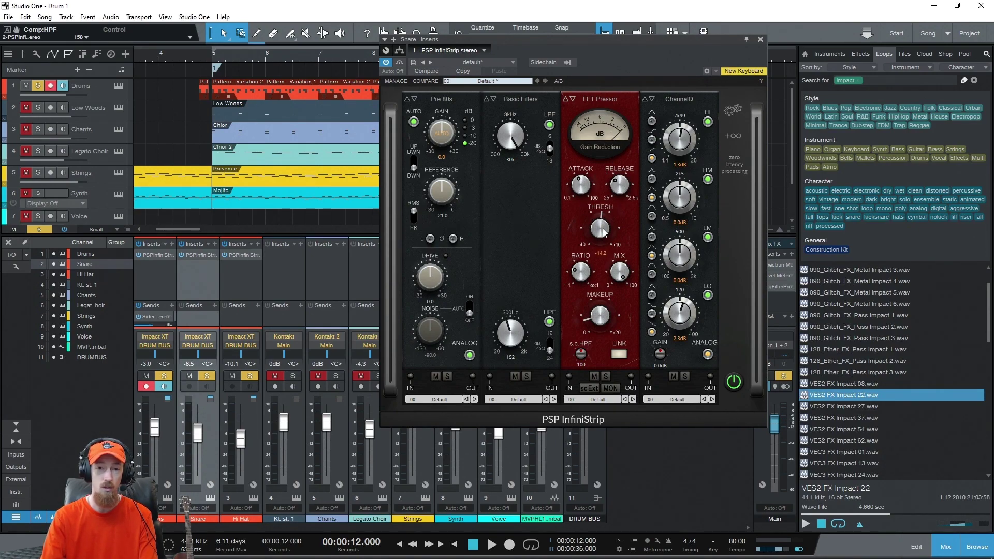
key(space)
key(space)
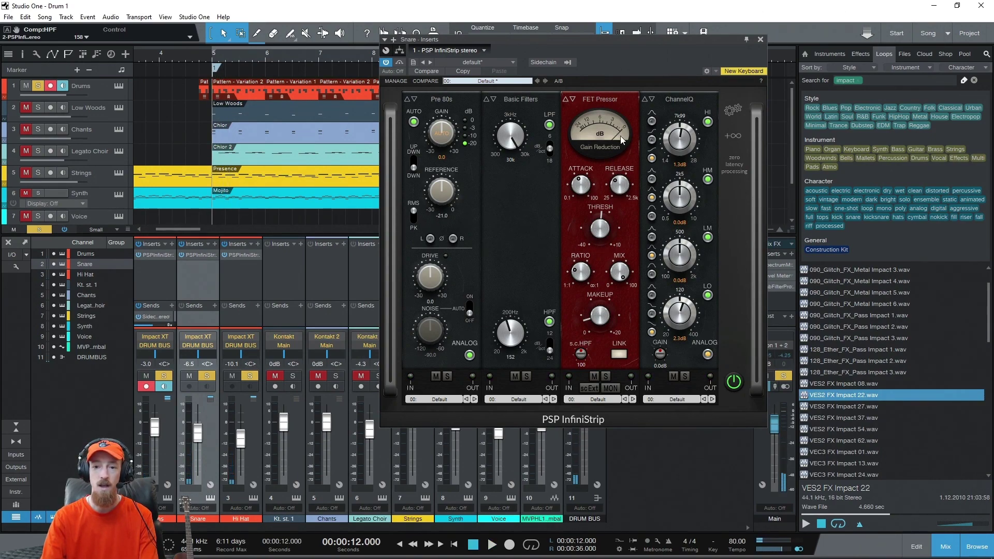
mouse_move(600, 317)
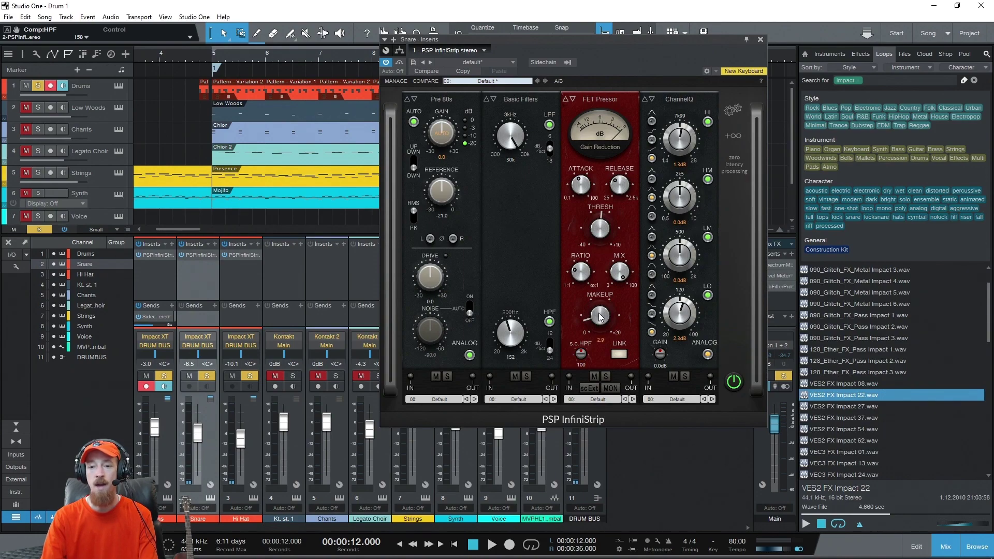
mouse_move(568, 282)
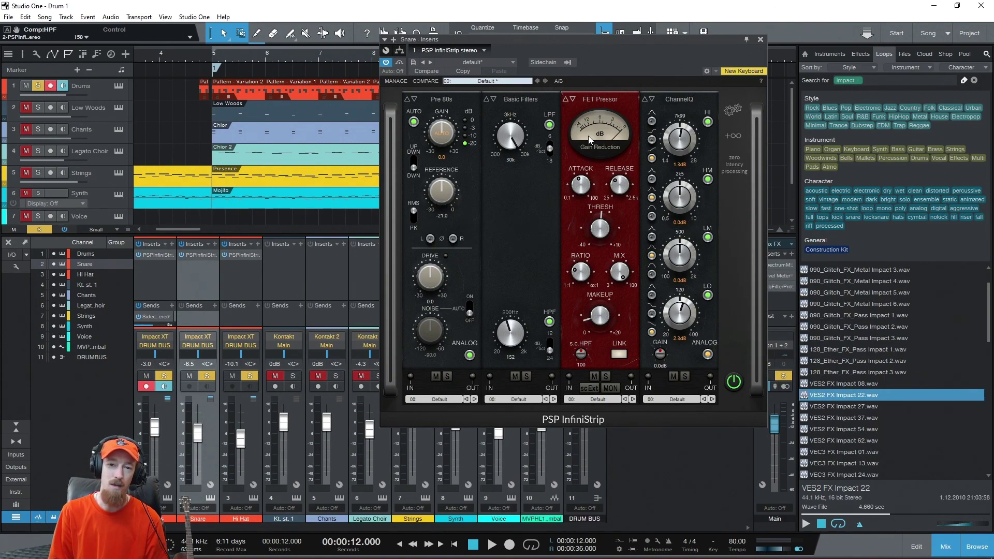
key(space)
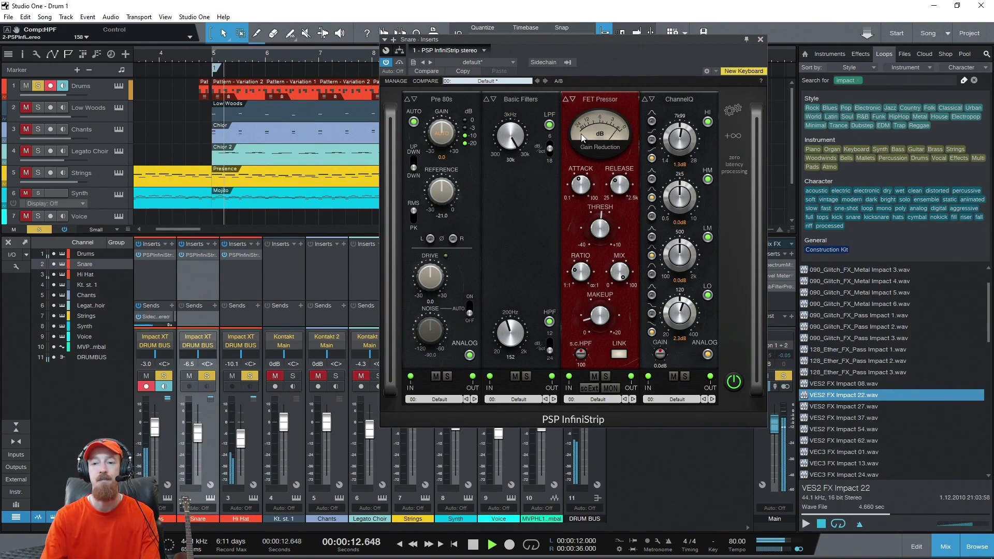
key(space)
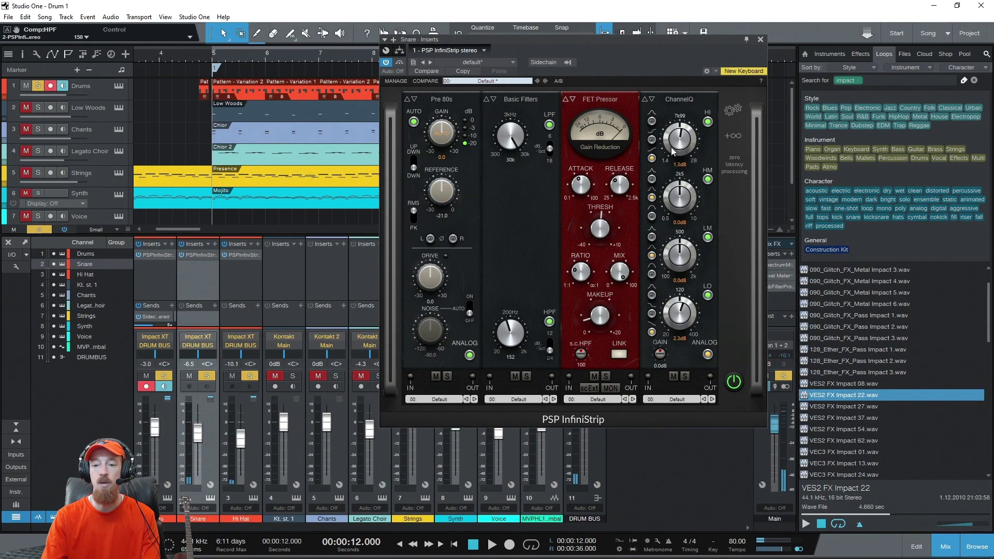
Mute the FET Pressor and ChannelQ modules in the snare's PSP InfiniStrip and play the drums
click(595, 376)
click(673, 376)
key(space)
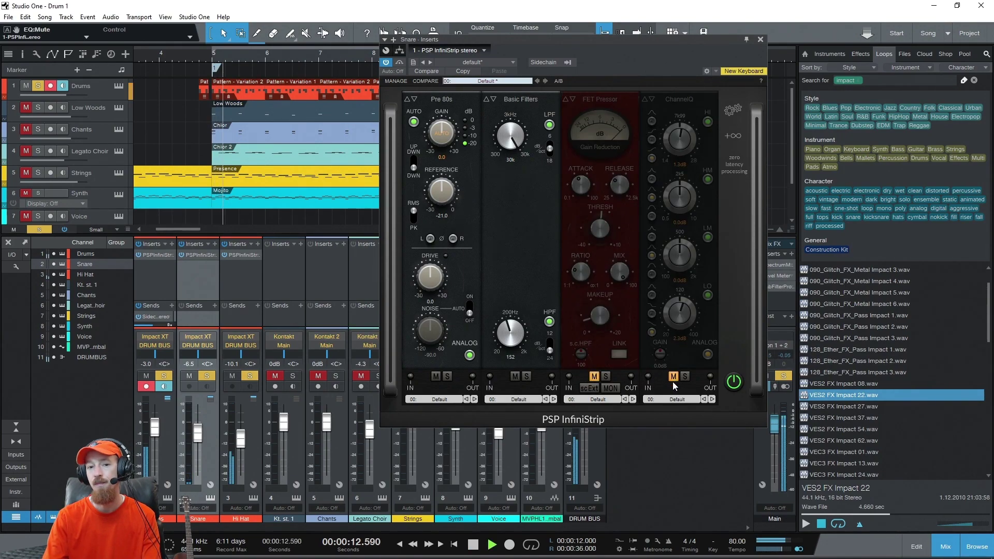
key(space)
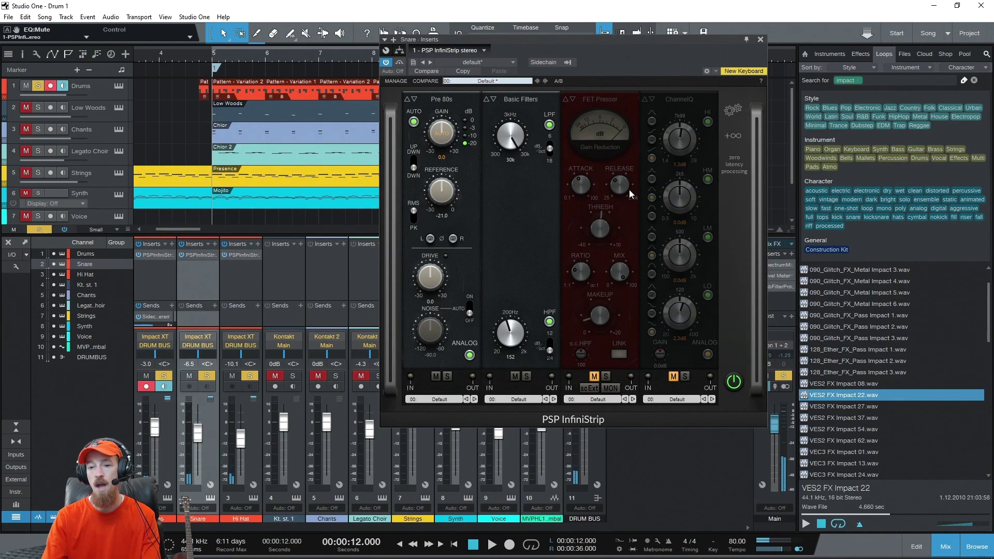
Unmute the snare's FET Pressor and play the drums, and repeat the playback with ChannelQ unmuted as well
click(595, 376)
key(space)
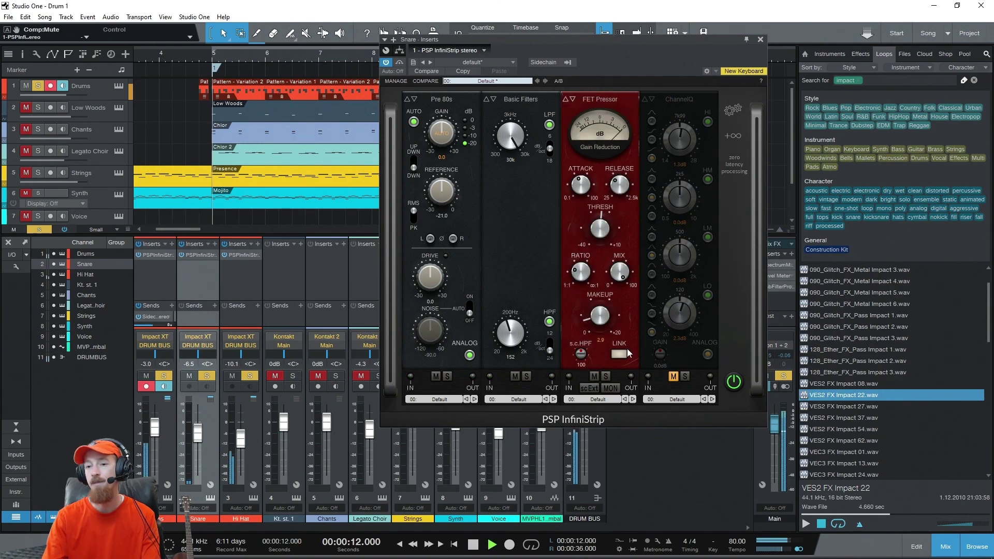
key(space)
click(674, 377)
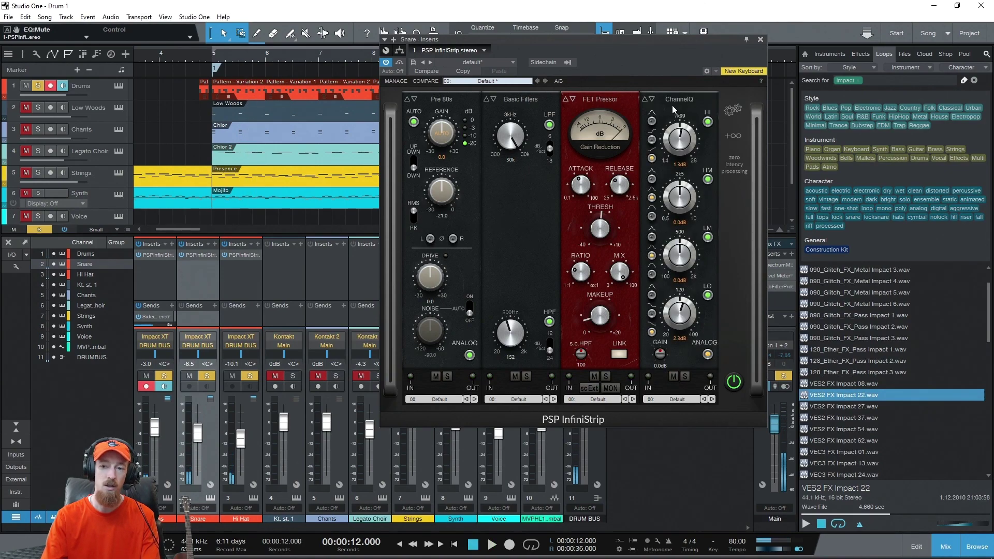
key(space)
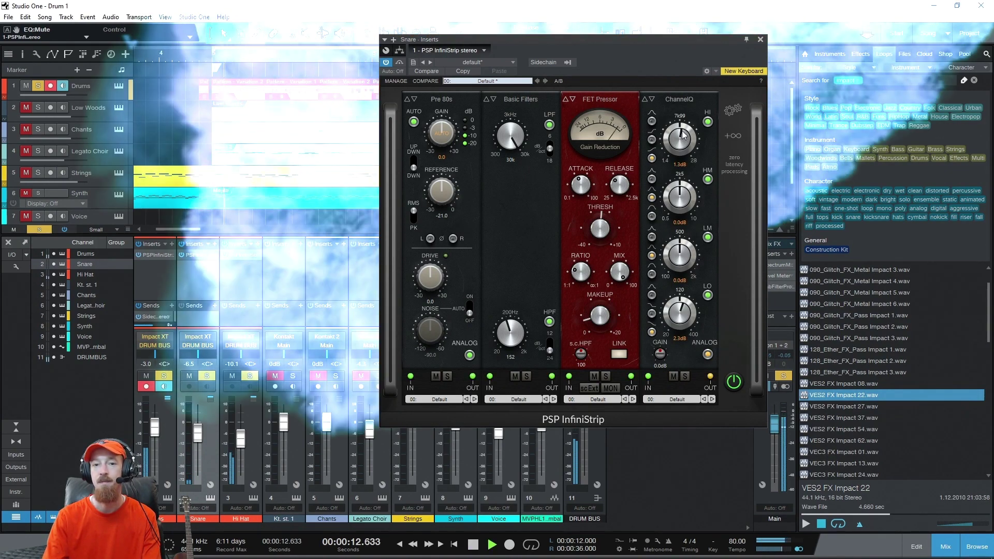
key(space)
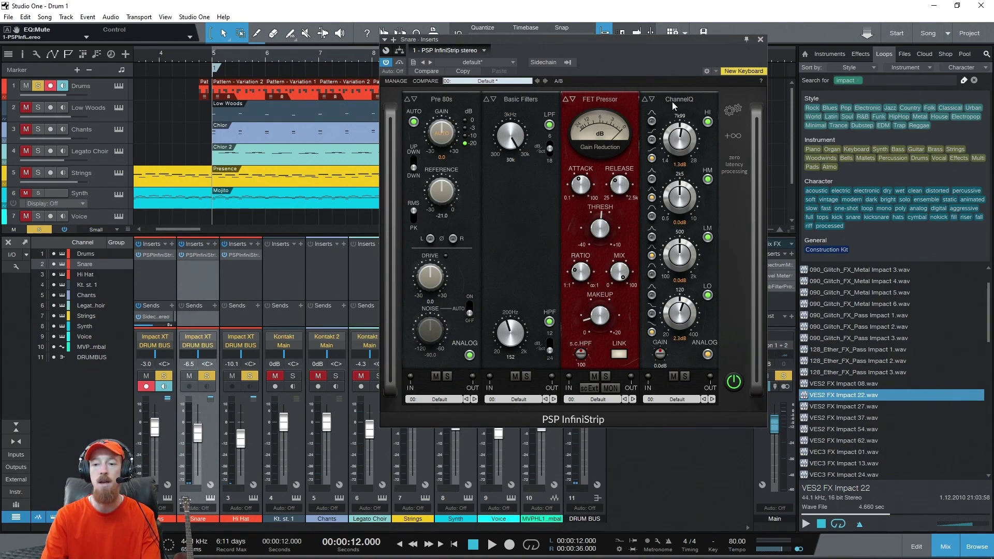
Boost the snare ChannelQ's LO band gain to 18.0 dB, play the drums, and return the gain to 2.3 dB
drag(680, 319, 699, 340)
key(space)
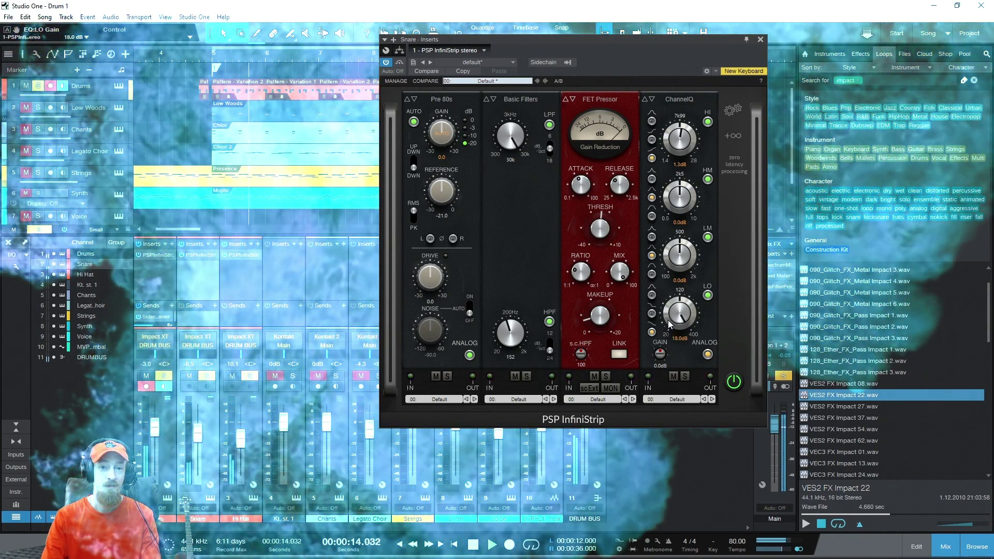
key(space)
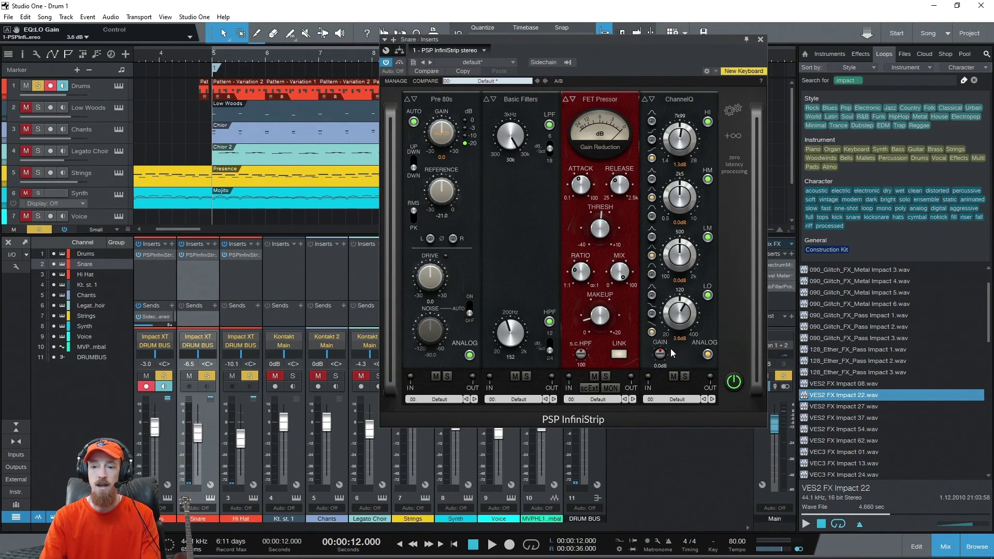
drag(671, 352, 671, 355)
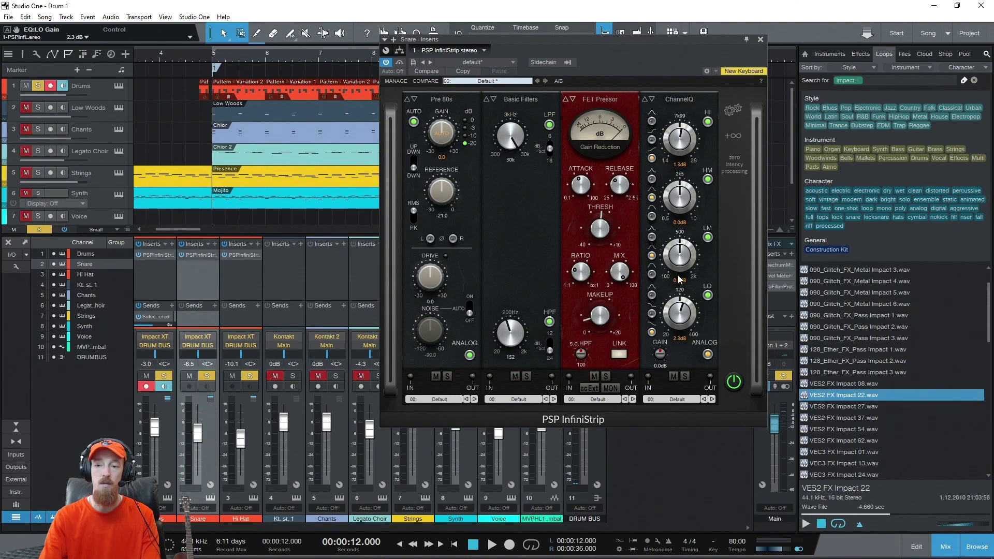
Boost the snare ChannelQ's HI band gain to 10.6 dB, play the drums, and return it to 1.3 dB for another playback
drag(681, 149, 674, 119)
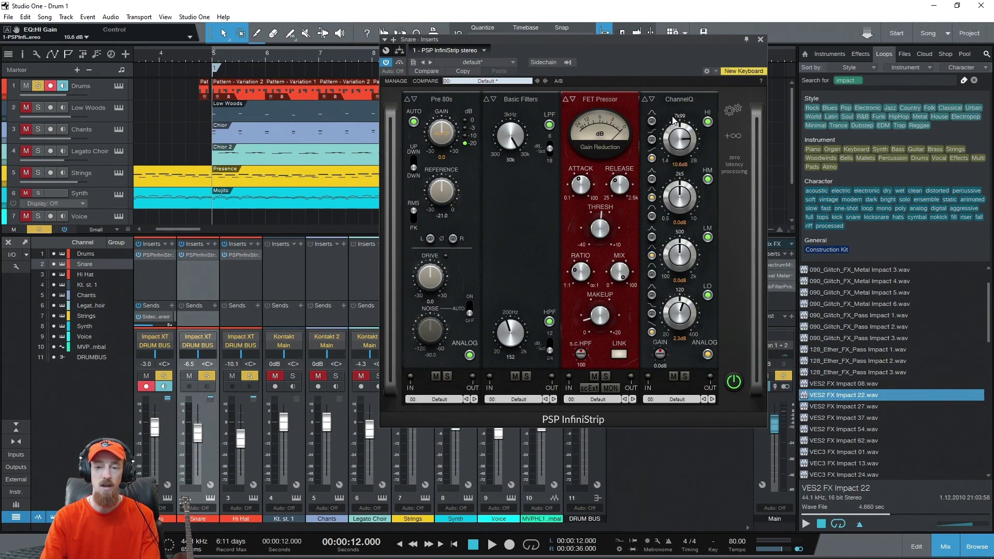
key(space)
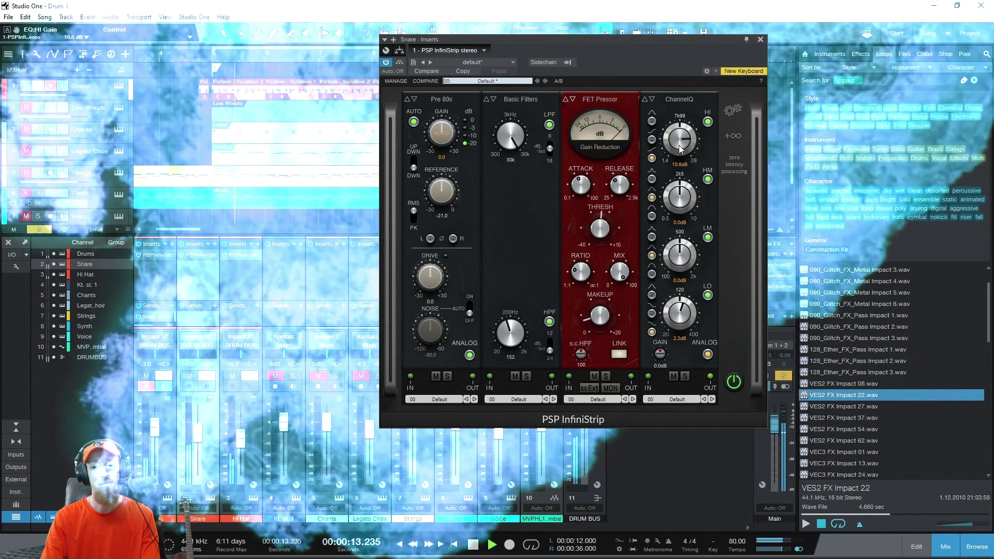
key(space)
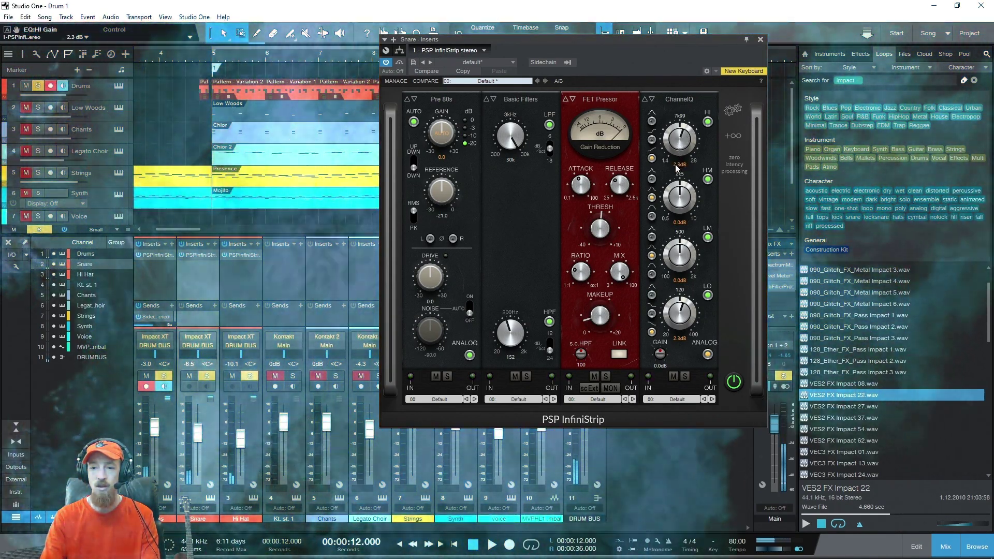
mouse_move(680, 149)
mouse_down()
mouse_move(675, 170)
mouse_move(669, 159)
mouse_up()
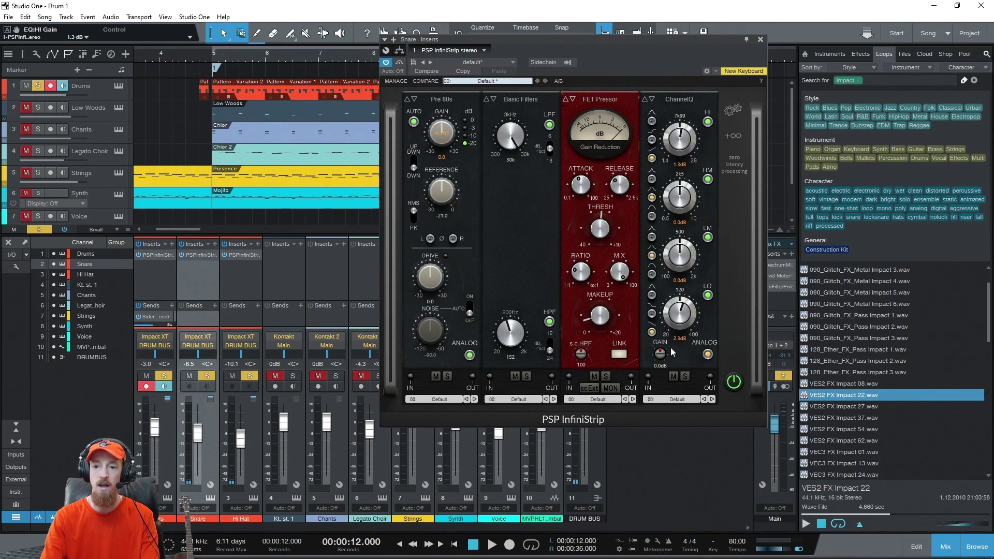
key(space)
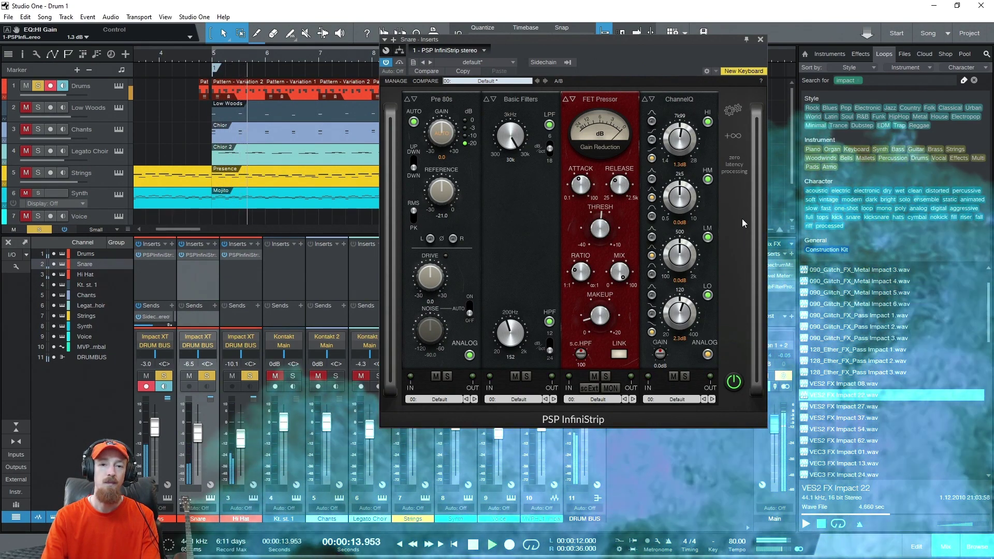
key(space)
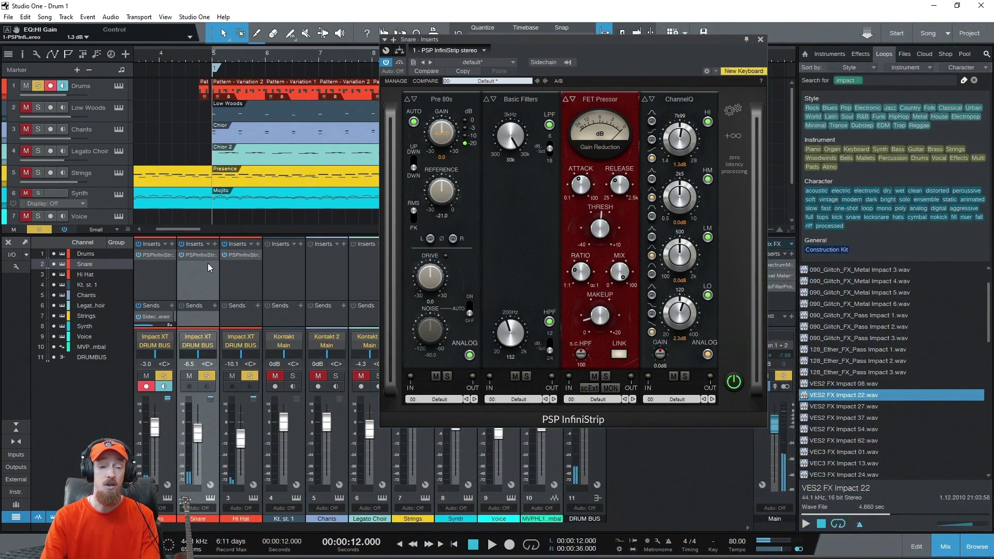
Close the snare's plug-in window, bypass the hi-hat's PSP InfiniStrip, and play the drums
click(193, 255)
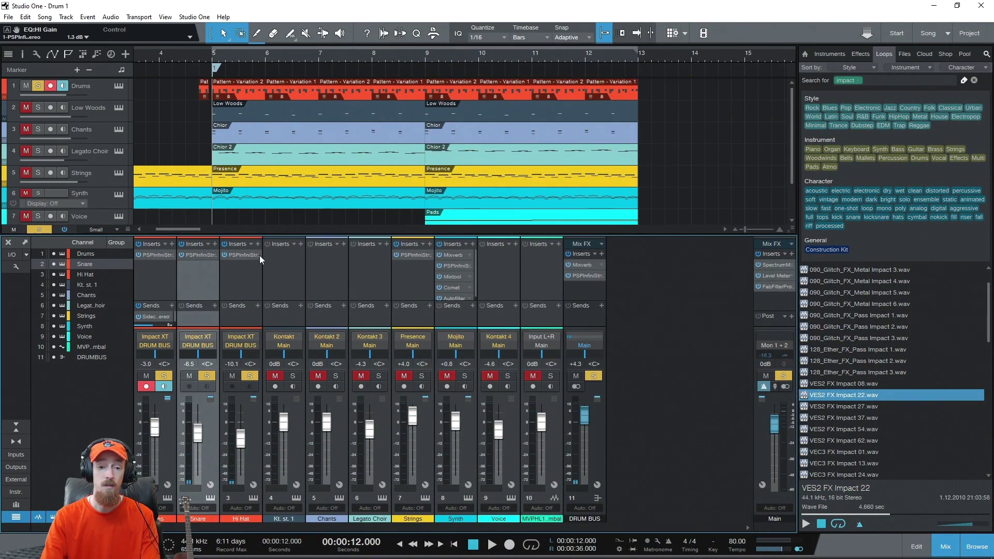
click(238, 290)
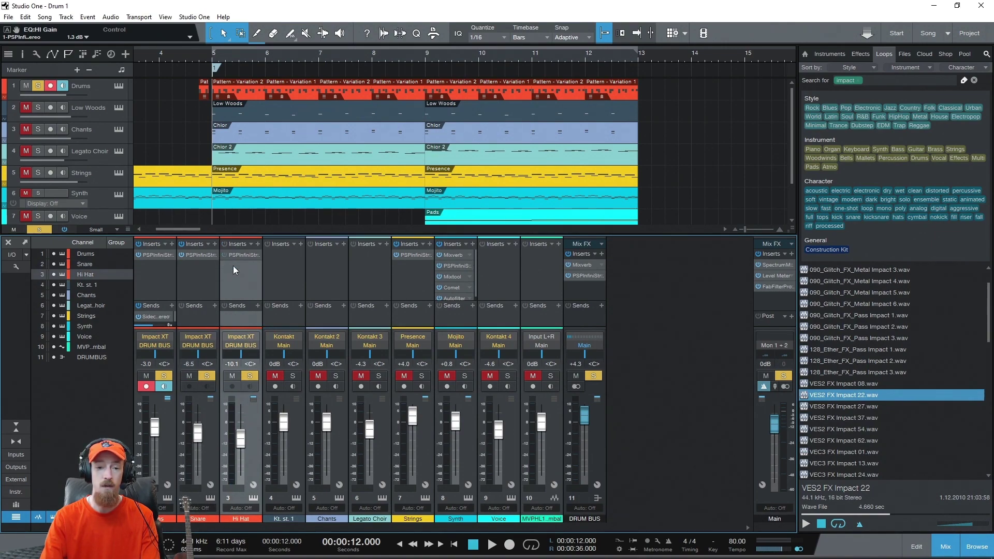
key(space)
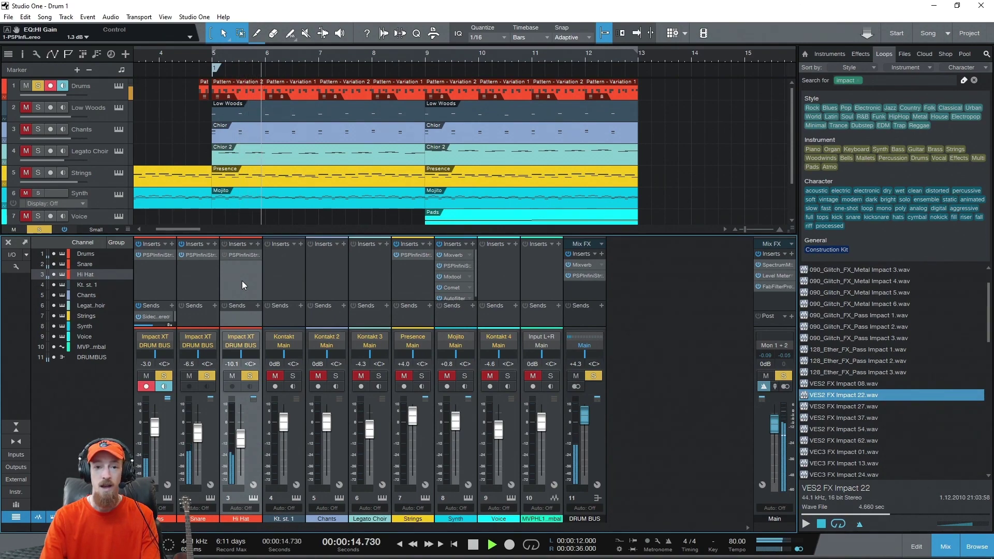
key(space)
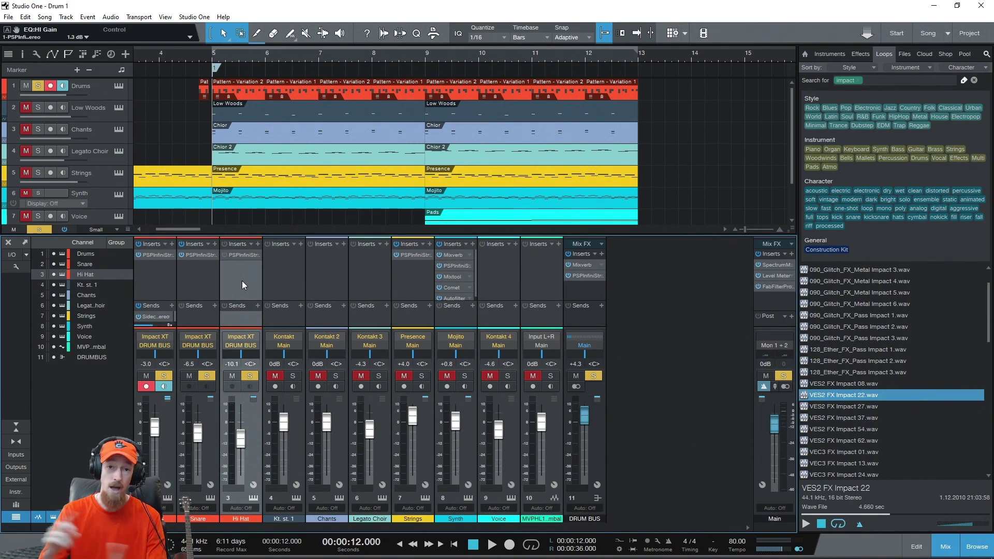
Re-enable the hi-hat's PSP InfiniStrip with the Opto Pressor, RetroQ and Master Control modules muted, and play the drums
click(241, 253)
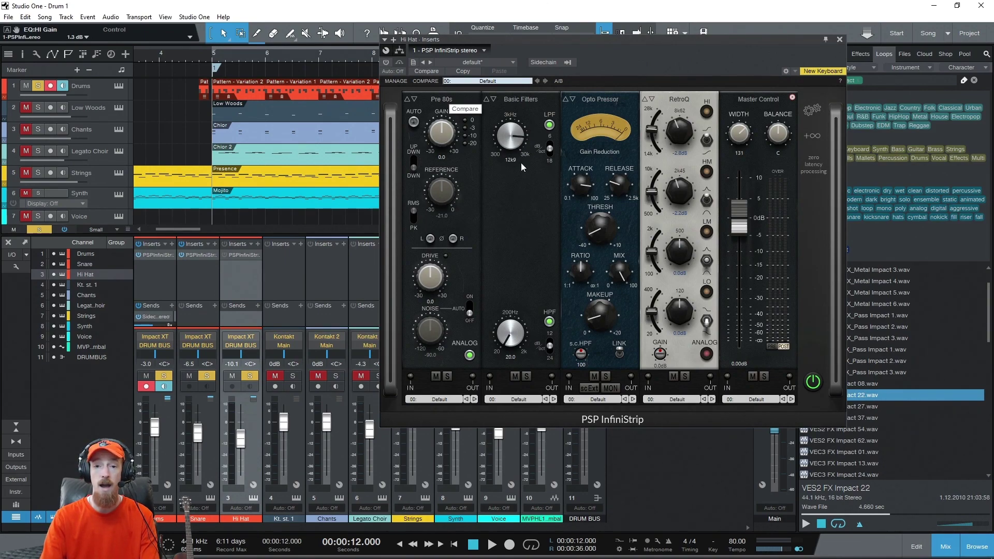
click(594, 376)
click(673, 376)
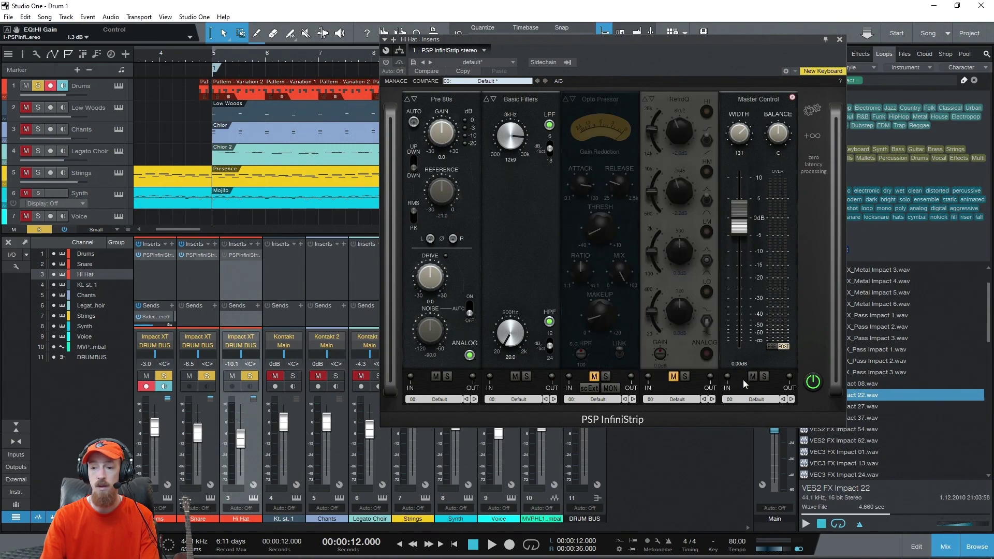
click(754, 377)
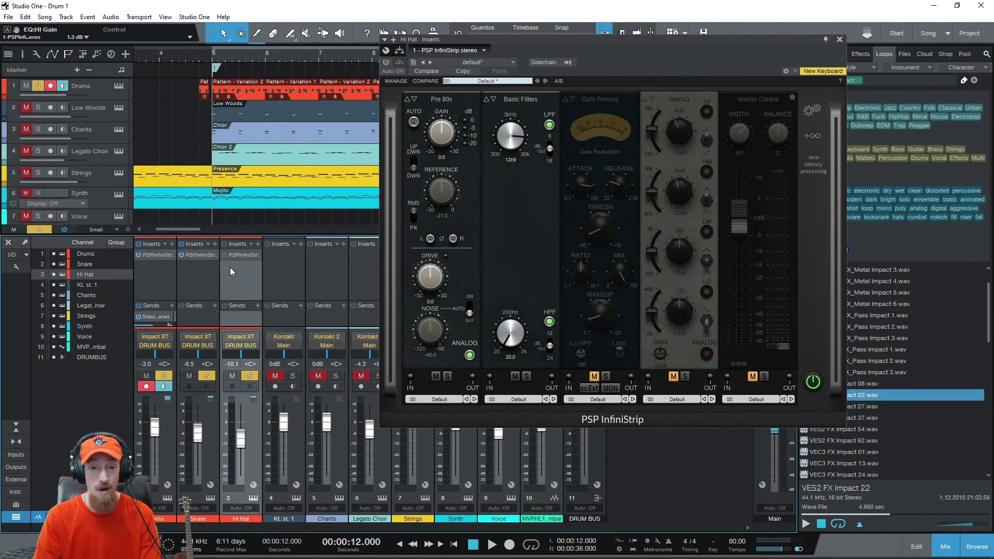
click(225, 255)
key(space)
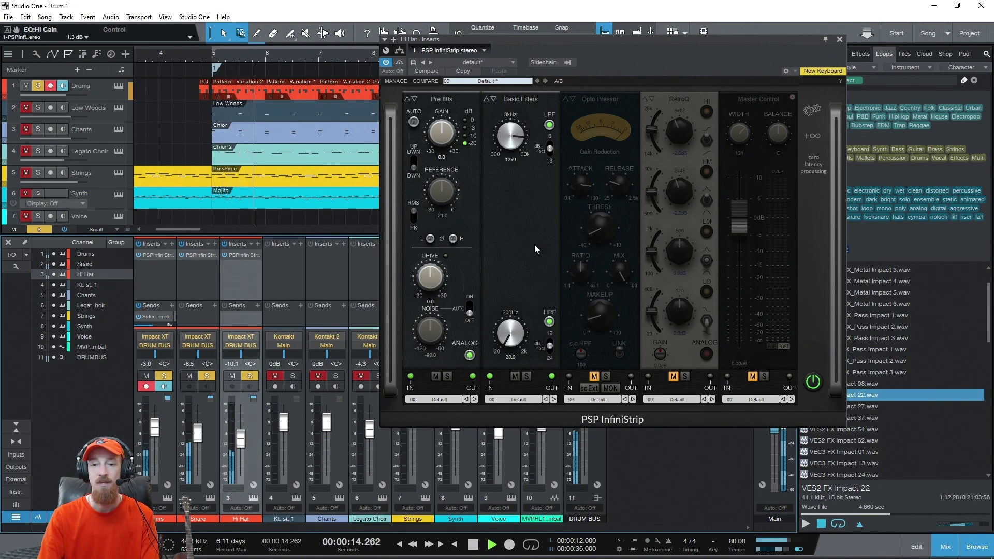
key(space)
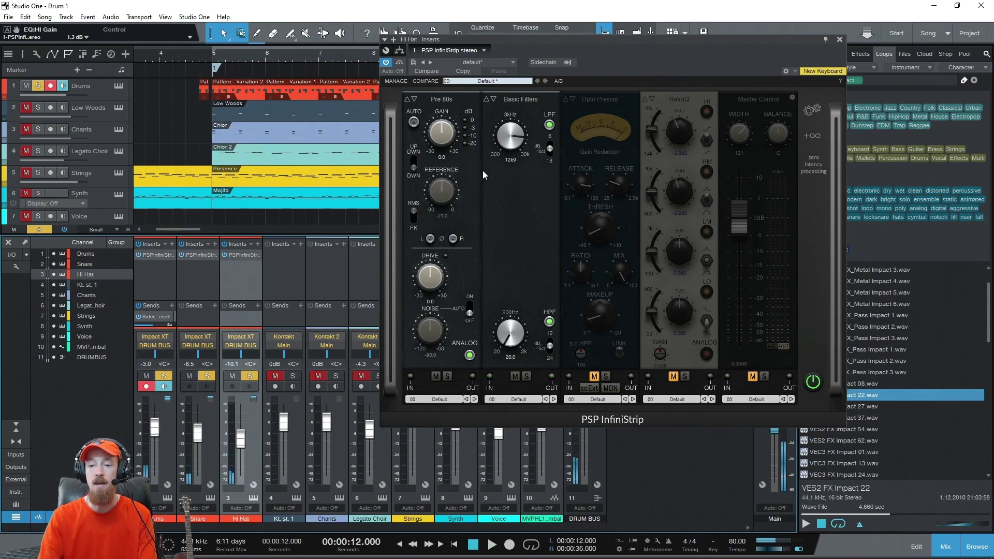
Unmute the hi-hat's Opto Pressor and play the drums, muting and unmuting the module during playback to compare
click(593, 376)
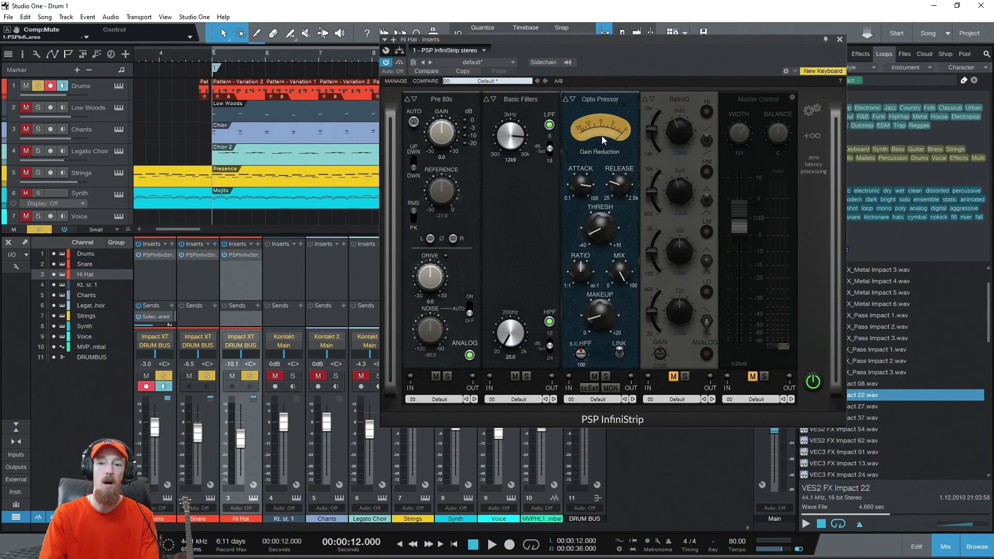
key(space)
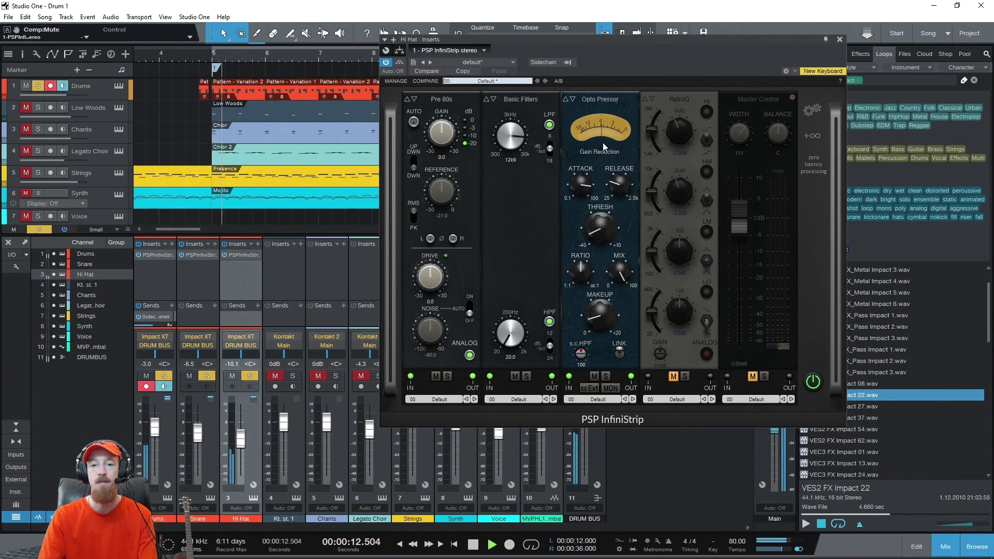
click(594, 377)
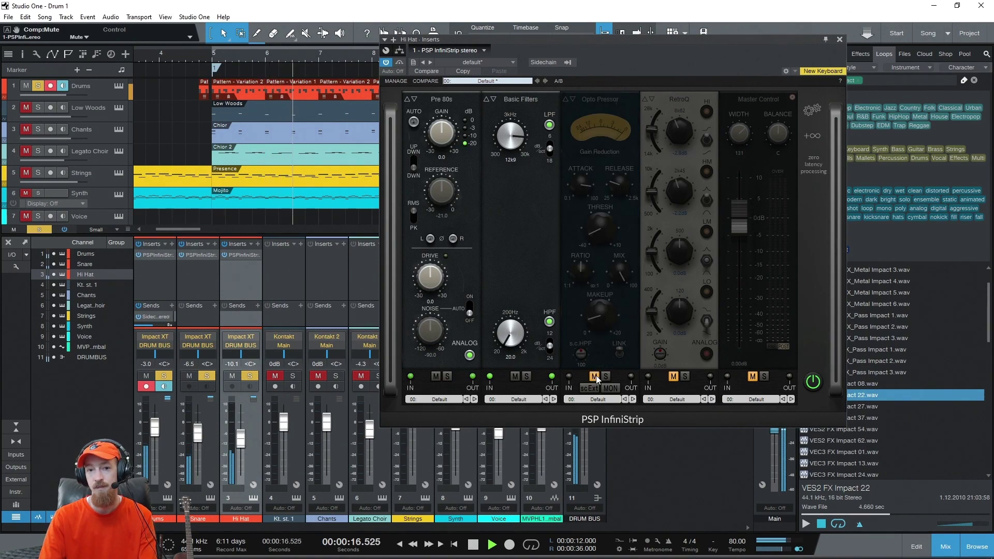
click(595, 376)
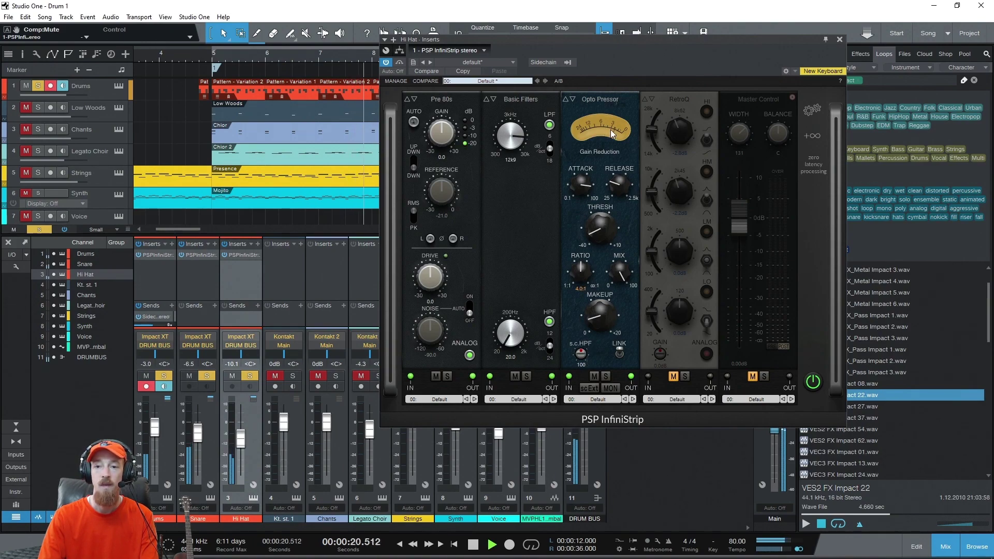
key(space)
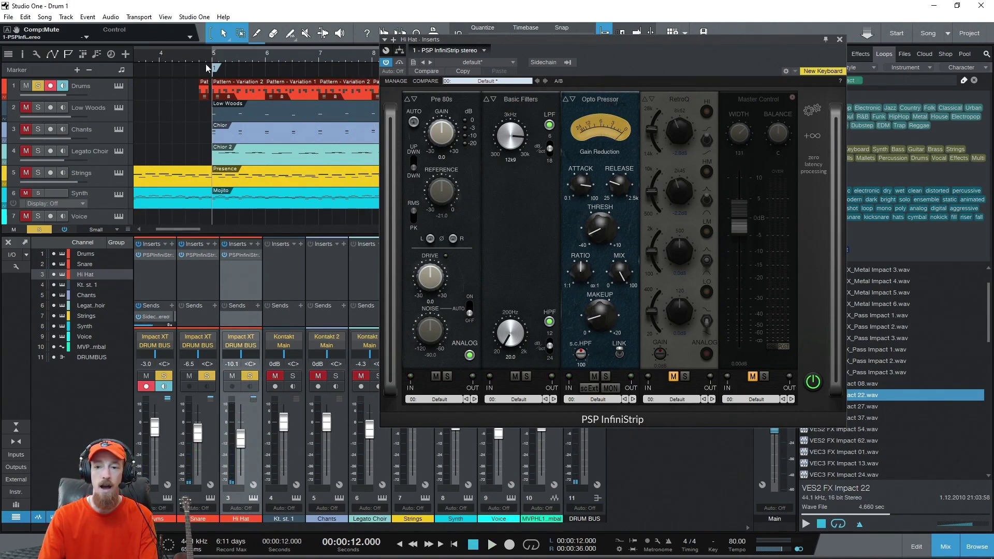
Unmute the hi-hat's RetroQ, play the drums, and unmute Master Control during playback to hear the full strip
click(672, 376)
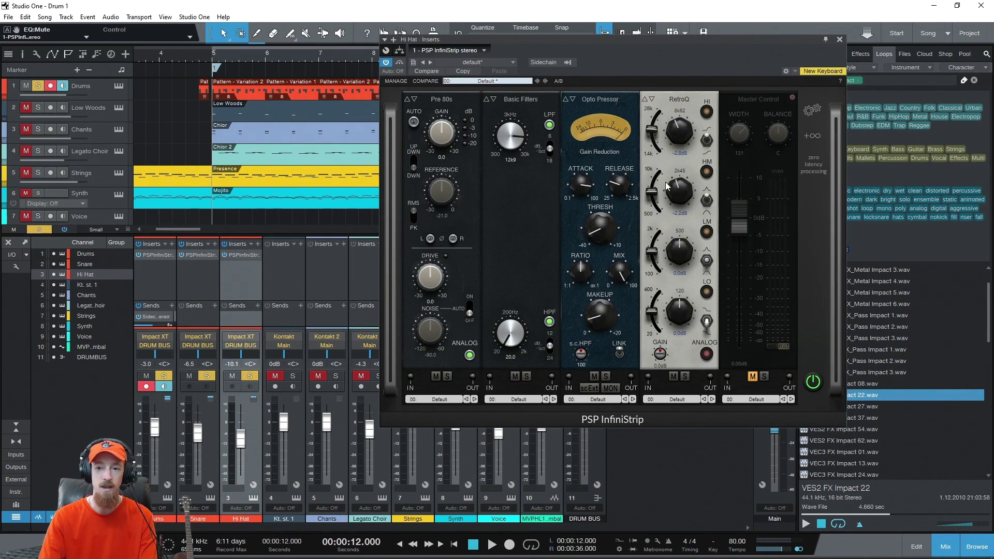
key(space)
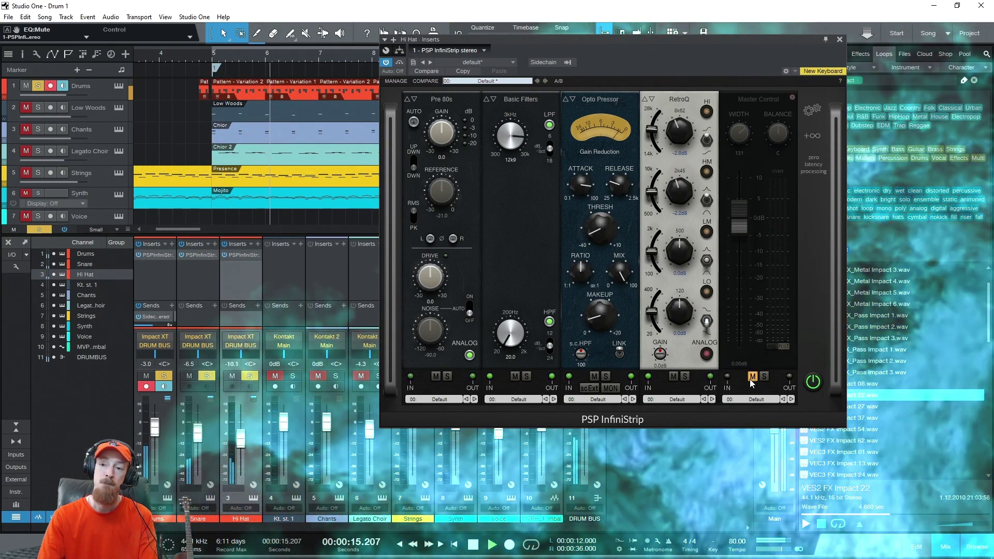
click(751, 377)
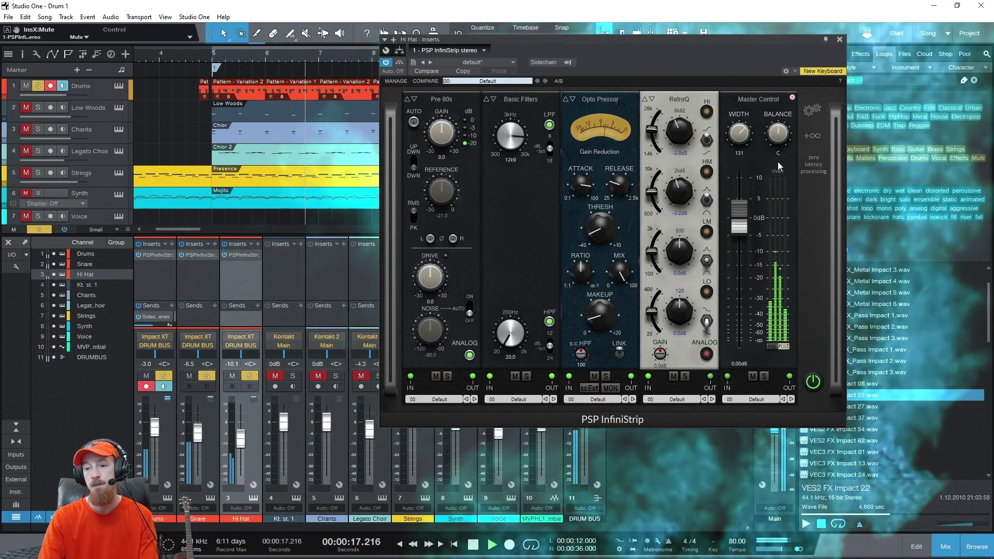
key(space)
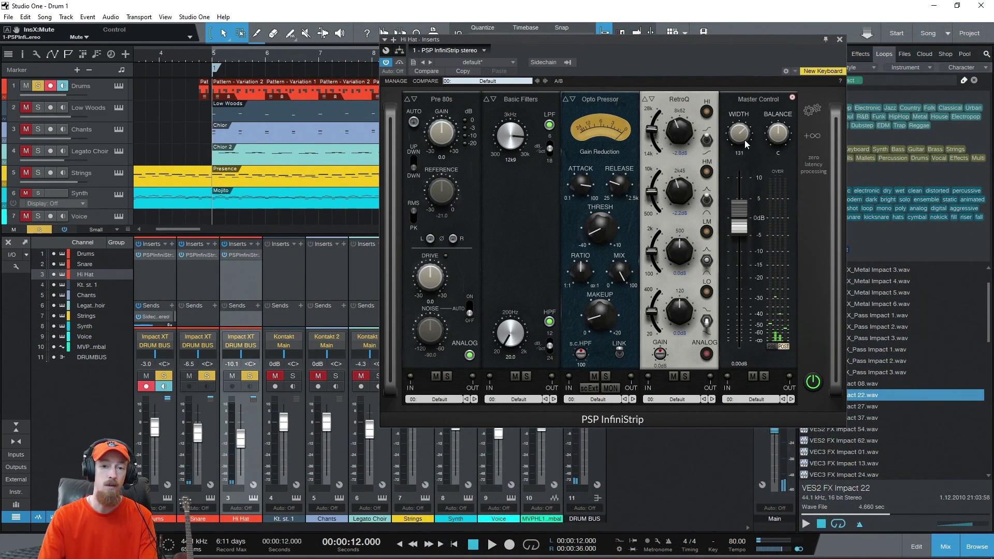
key(space)
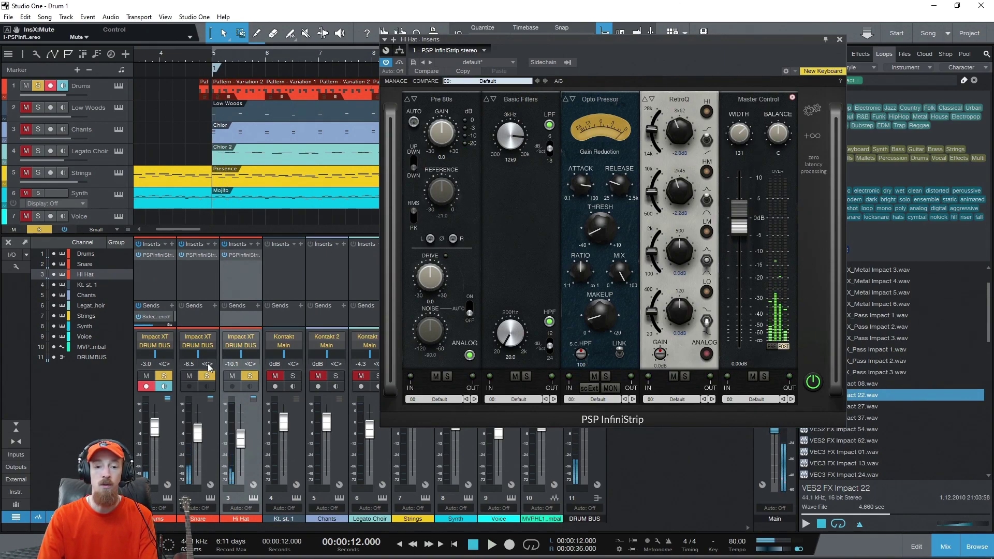
Unsolo the drum channels, then view and bypass the PSP InfiniStrip insert on the DRUM BUS channel
click(250, 375)
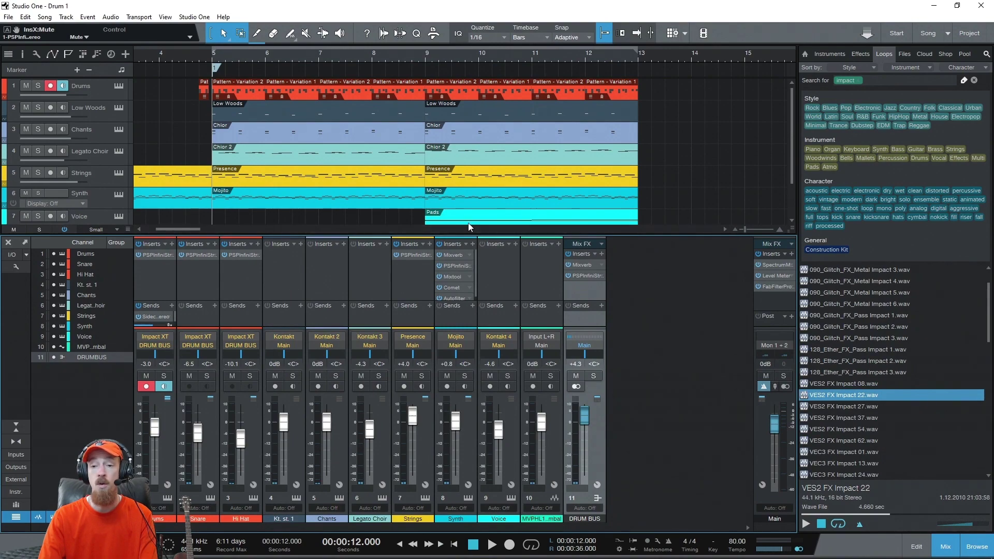
click(591, 275)
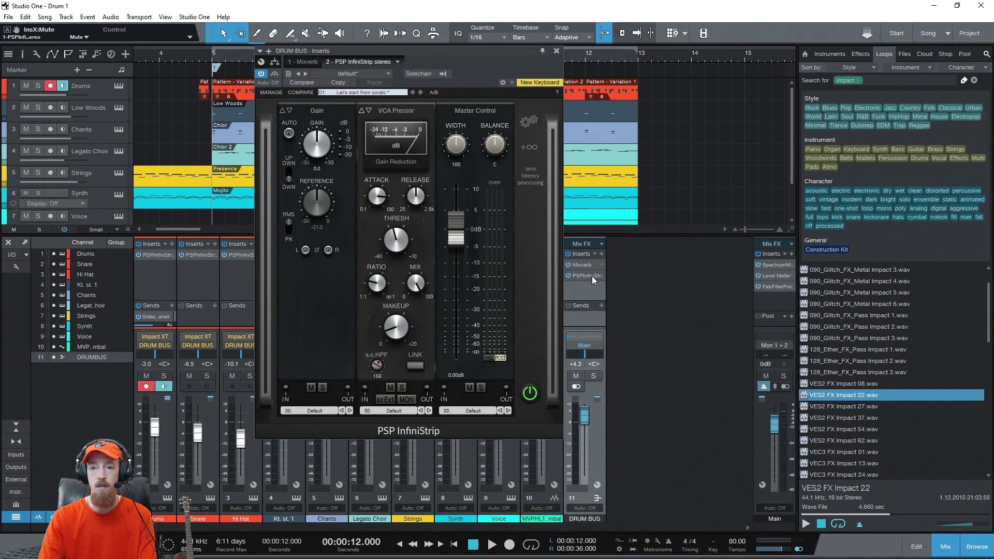
click(582, 273)
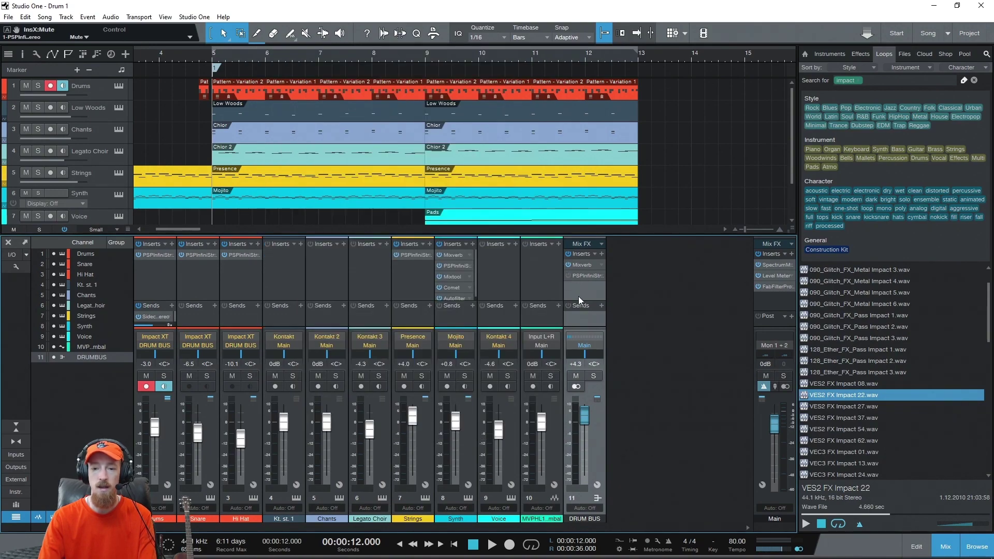
Solo the DRUM BUS channel and play the drums, re-enabling its PSP InfiniStrip during playback to compare
click(592, 376)
key(space)
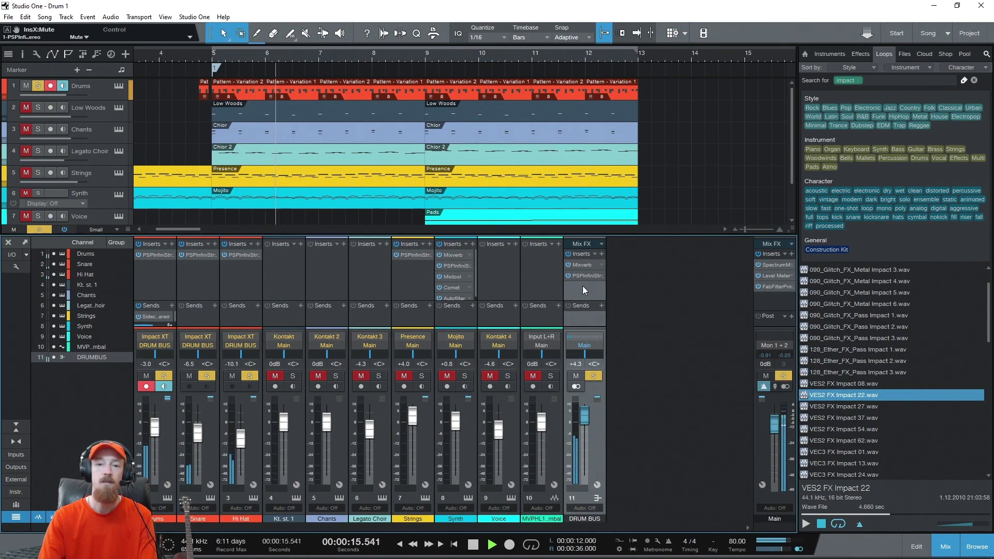
key(space)
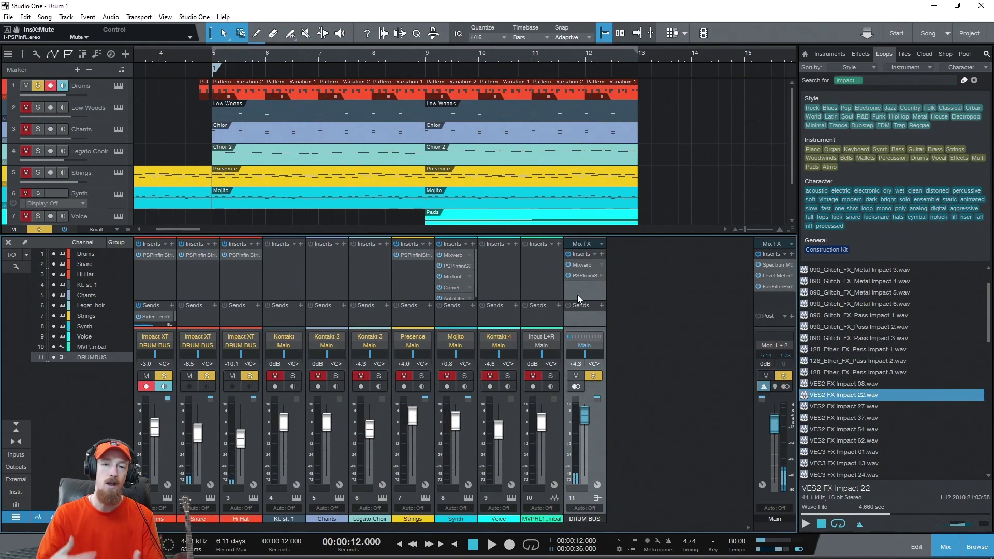
Unsolo the DRUM BUS channel and play the full mix
click(594, 377)
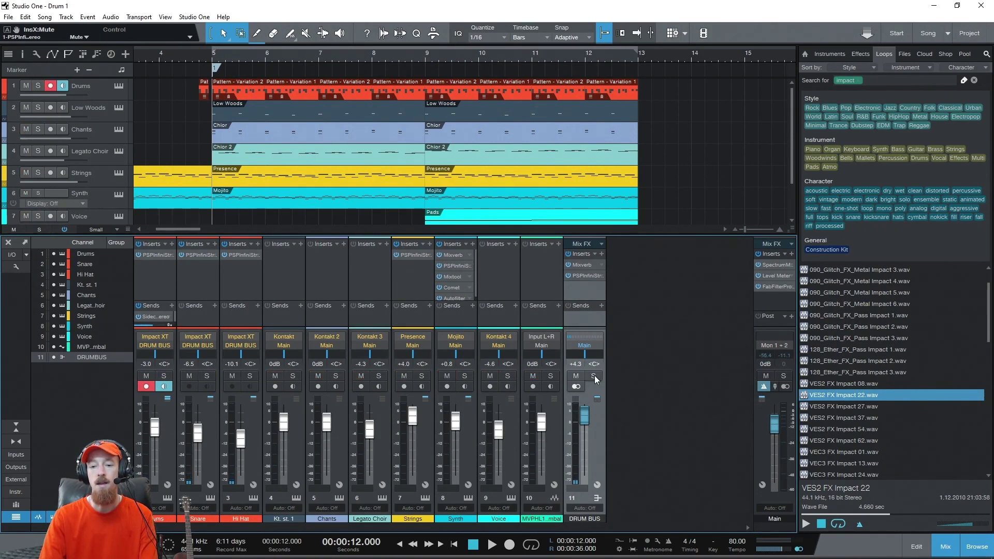
key(space)
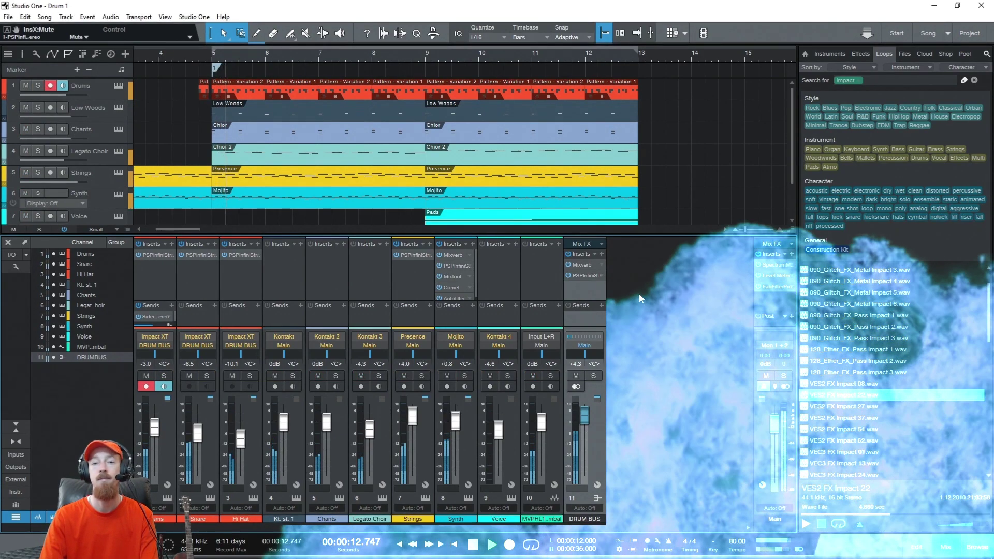